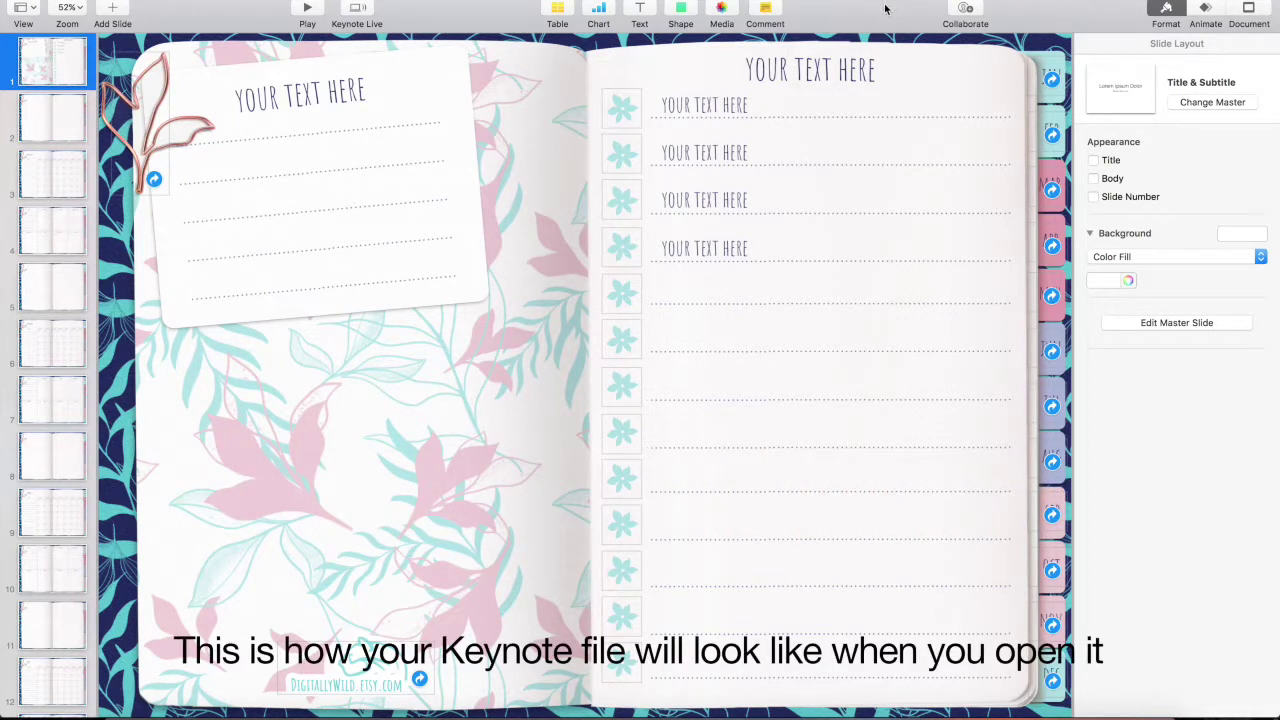
Step: Look through the planner's slides, examining the monthly, weekly and empty pages from January through December
{"action": "left_click", "coordinate": [55, 125]}
{"action": "left_click", "coordinate": [53, 174]}
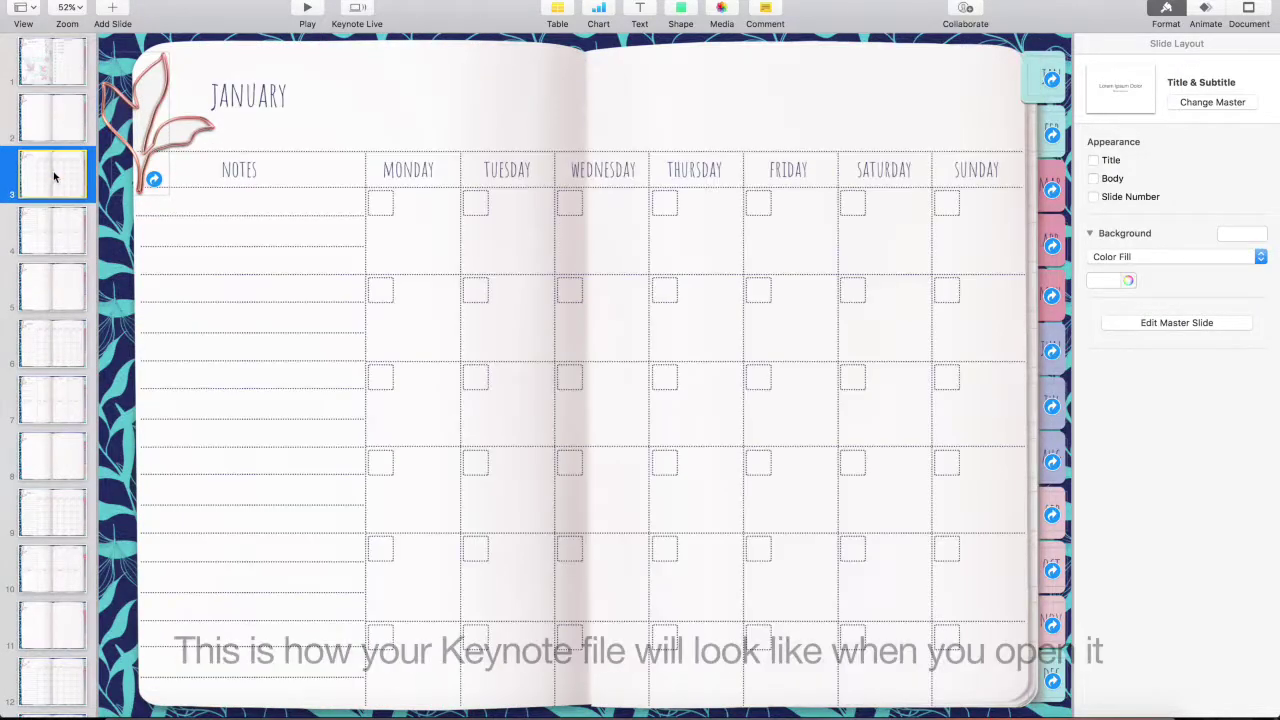
{"action": "left_click", "coordinate": [54, 230]}
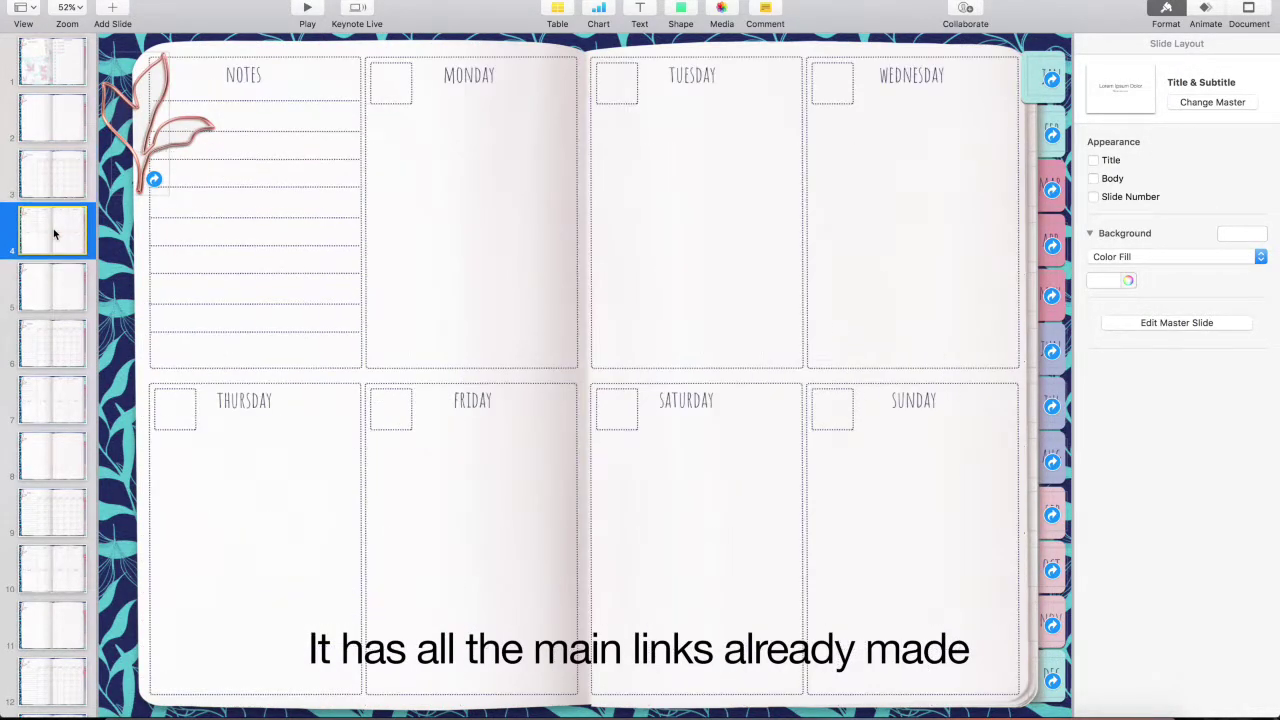
{"action": "left_click", "coordinate": [53, 290]}
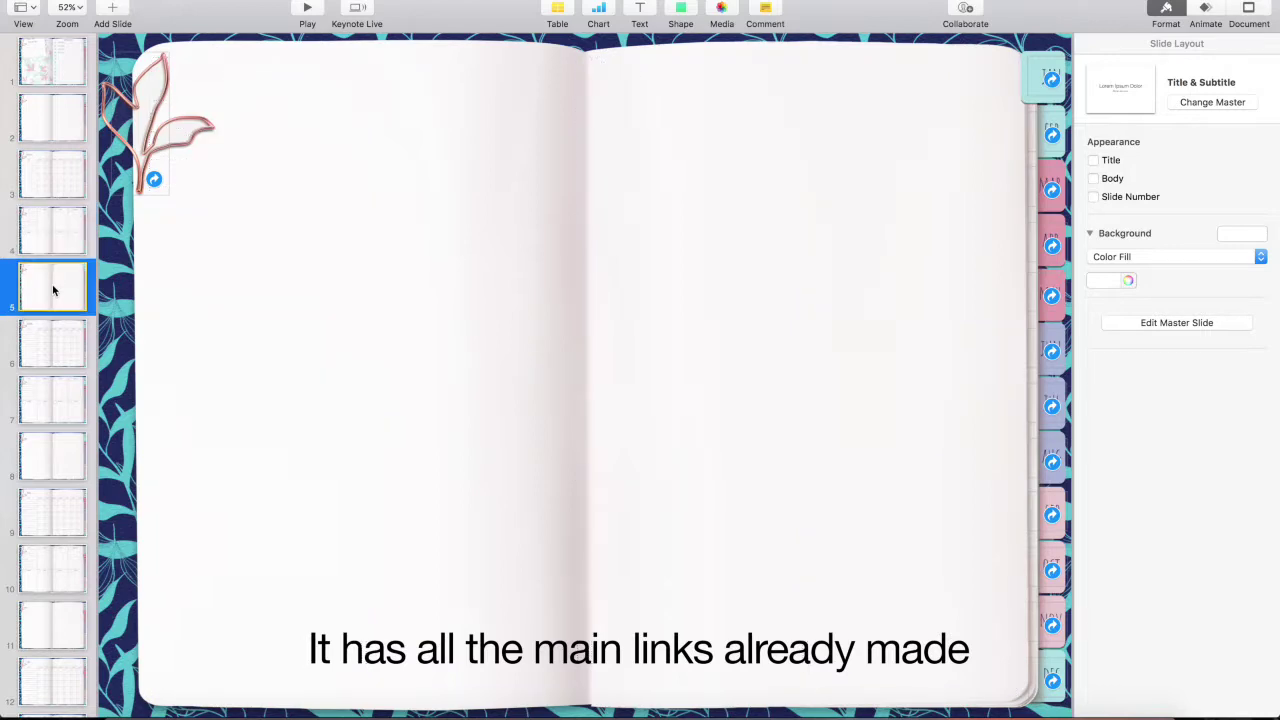
{"action": "left_click", "coordinate": [56, 350]}
{"action": "left_click", "coordinate": [56, 400]}
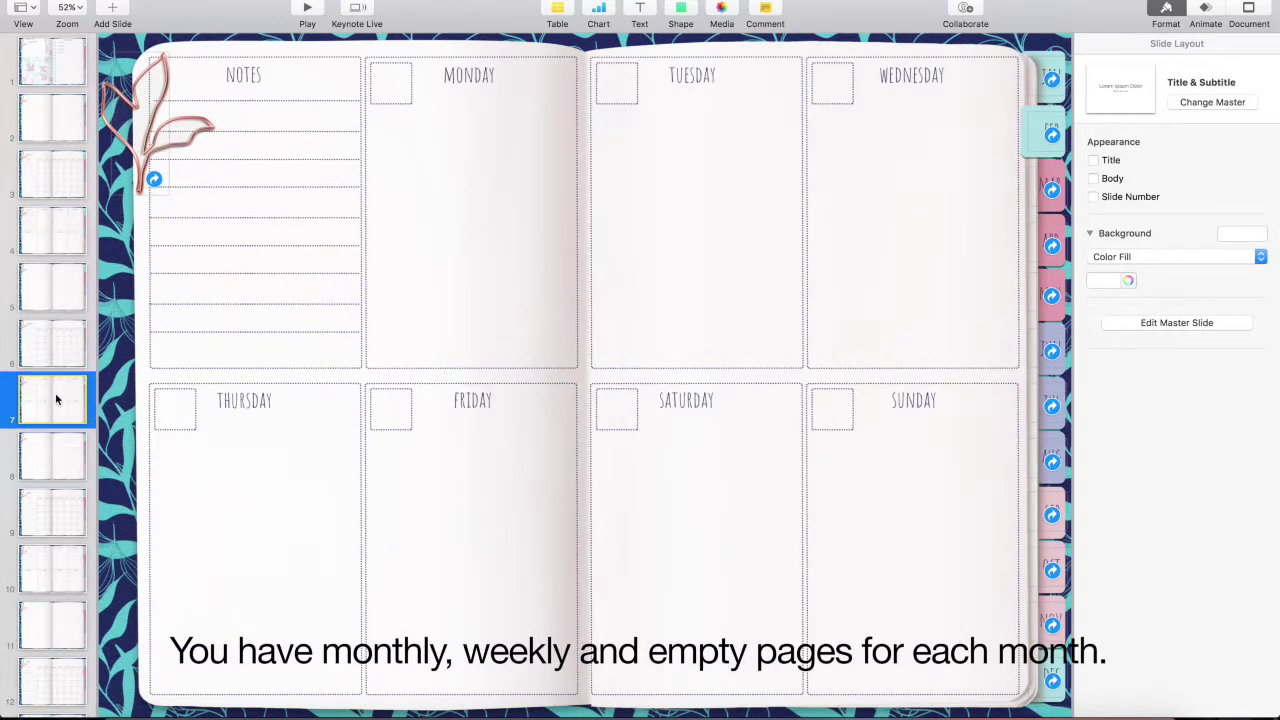
{"action": "left_click", "coordinate": [58, 460]}
{"action": "scroll", "coordinate": [58, 461], "scroll_direction": "down", "scroll_amount": 10}
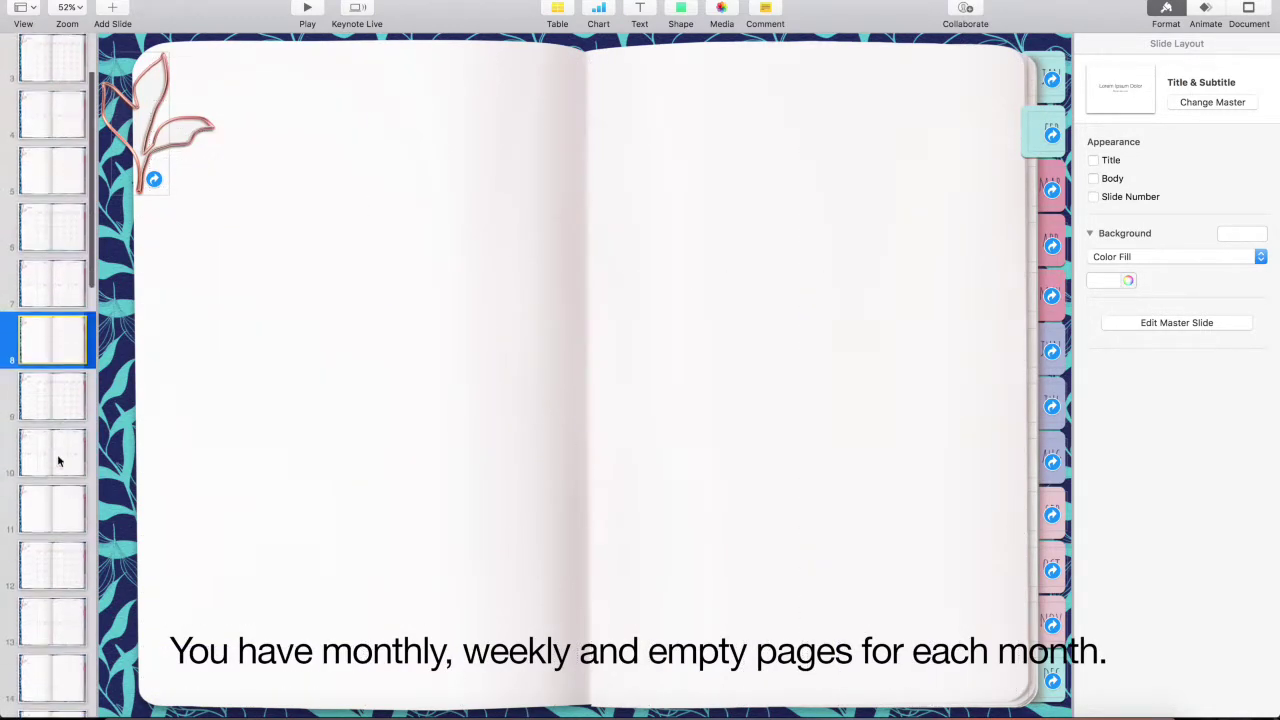
{"action": "scroll", "coordinate": [58, 461], "scroll_direction": "down", "scroll_amount": 8}
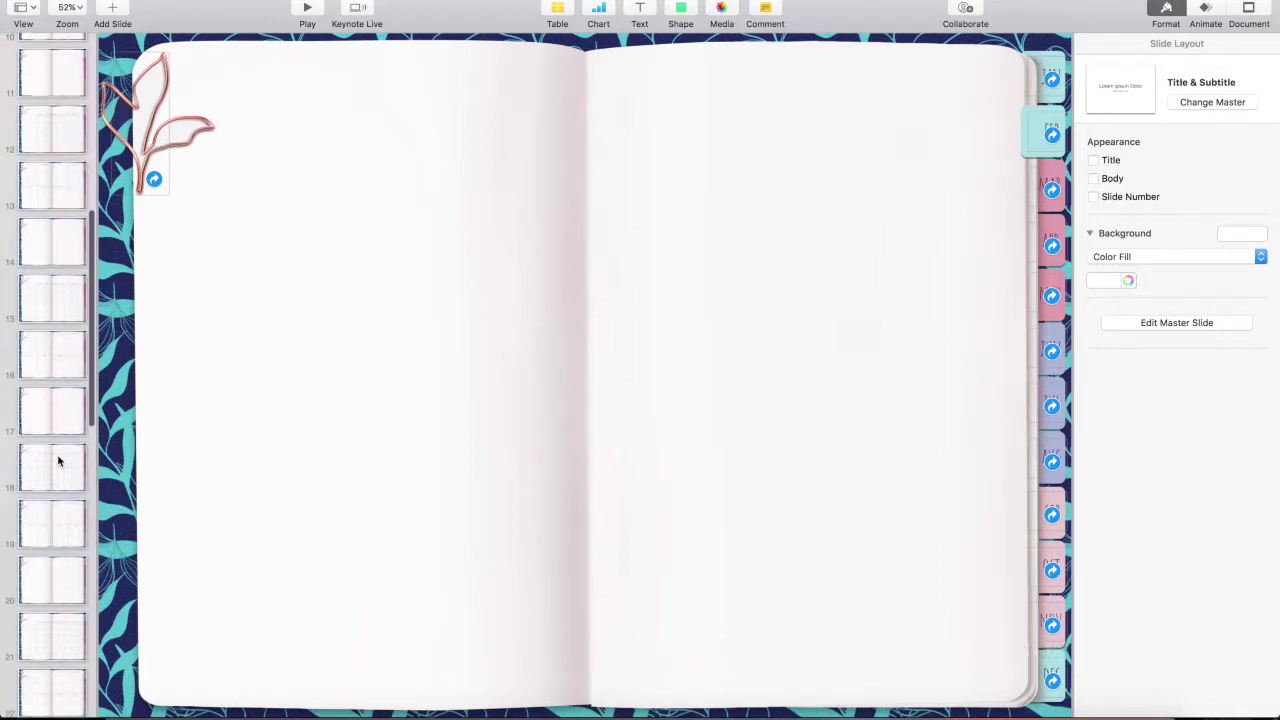
{"action": "scroll", "coordinate": [58, 461], "scroll_direction": "down", "scroll_amount": 8}
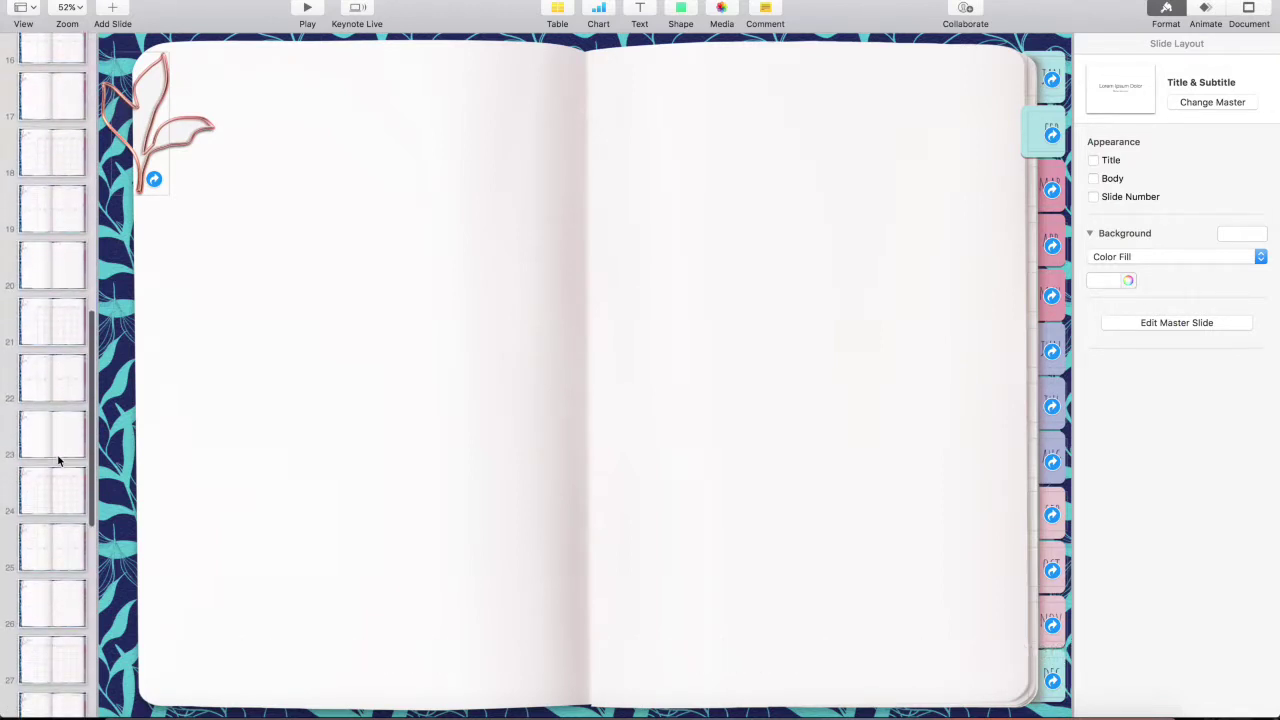
{"action": "scroll", "coordinate": [58, 461], "scroll_direction": "down", "scroll_amount": 5}
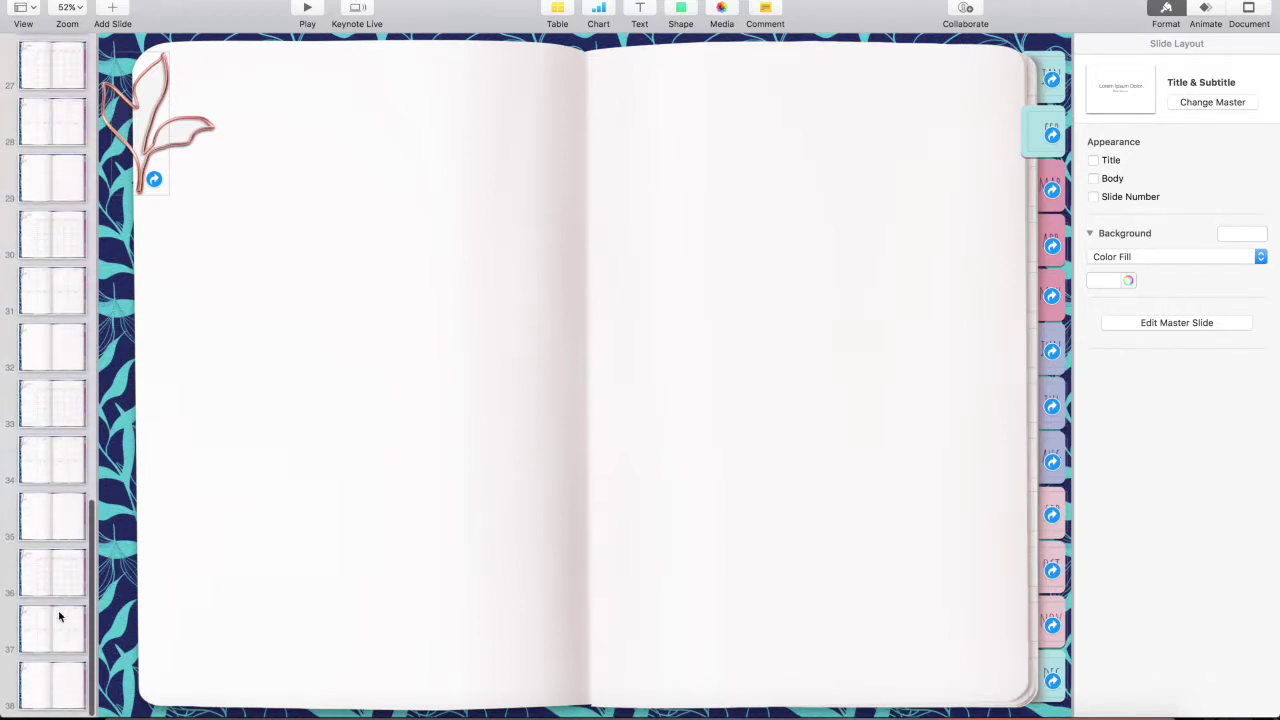
{"action": "left_click", "coordinate": [58, 574]}
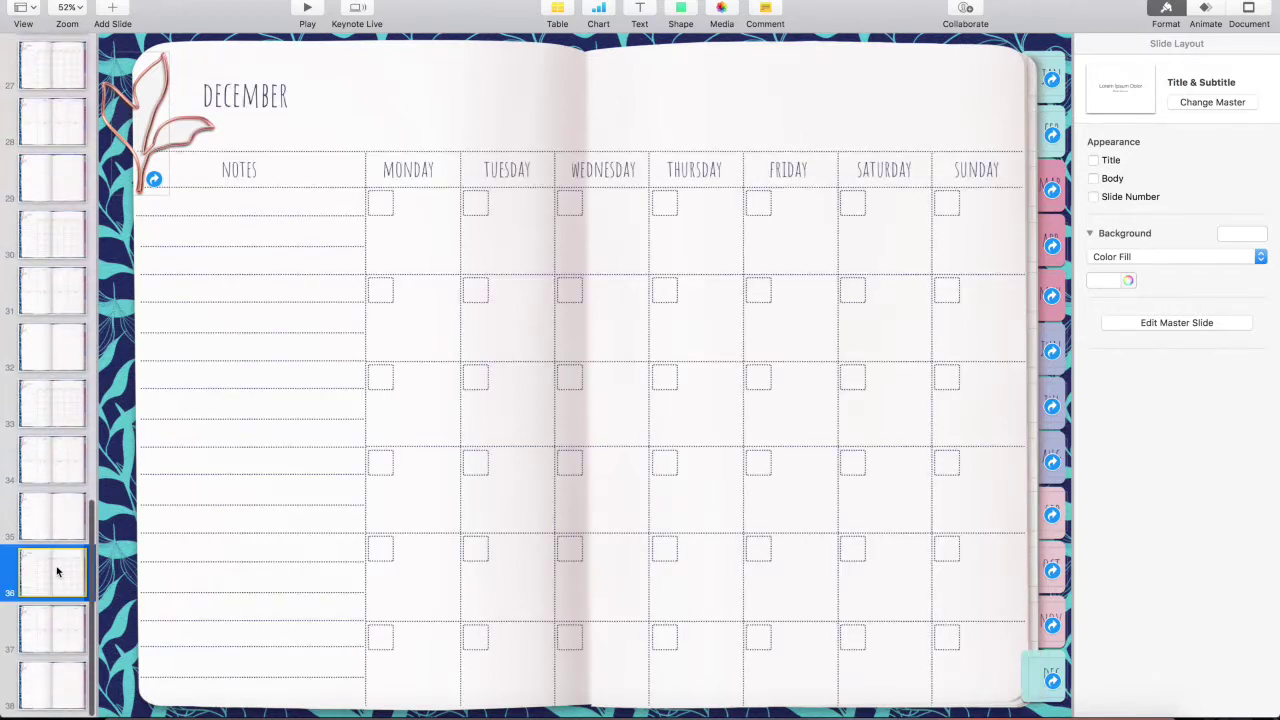
{"action": "left_click", "coordinate": [55, 632]}
{"action": "left_click", "coordinate": [56, 694]}
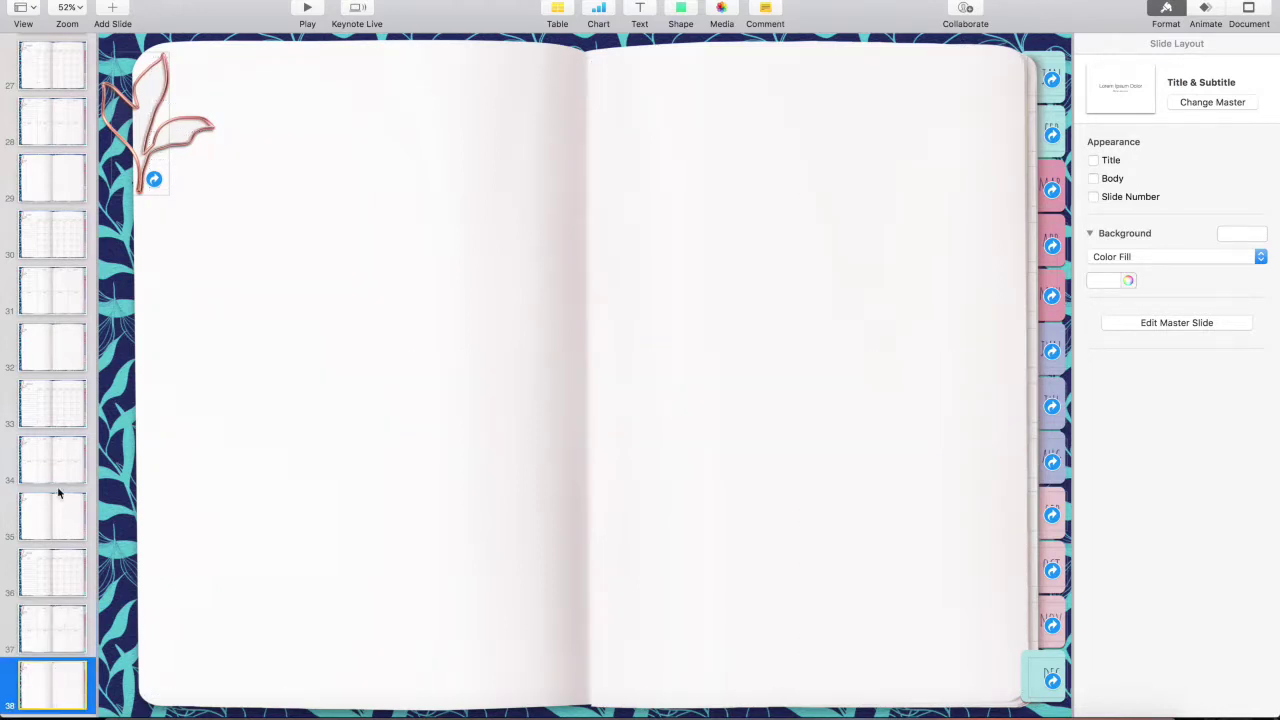
{"action": "scroll", "coordinate": [58, 493], "scroll_direction": "up", "scroll_amount": 15}
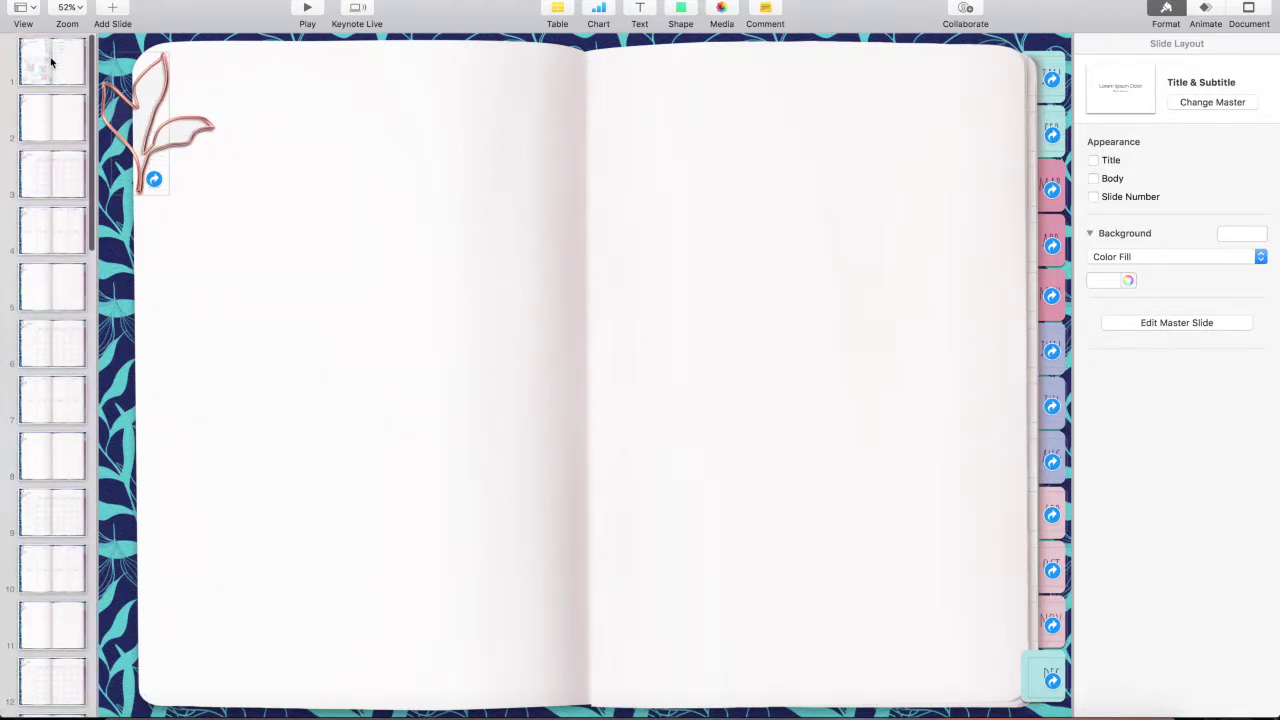
Step: Replace the full-page background image on slide 1 with first_spread_example.jpg from the custom_planner folder
{"action": "left_click", "coordinate": [52, 63]}
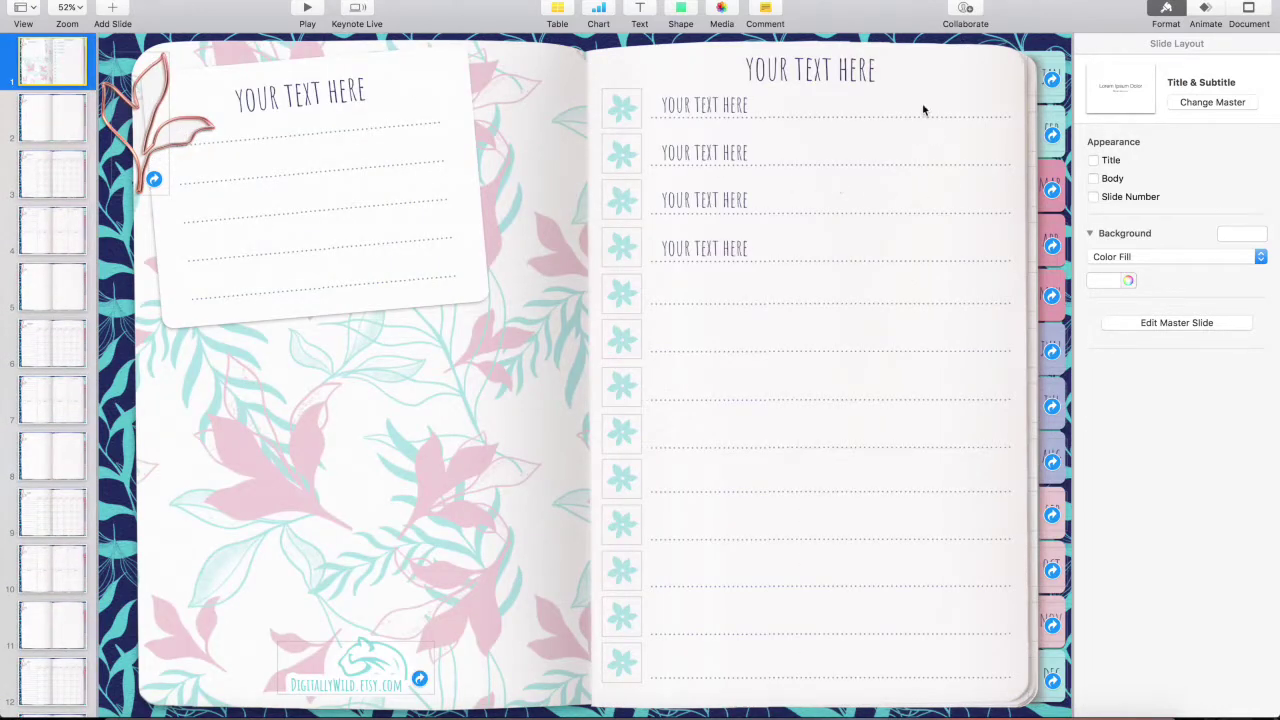
{"action": "left_click", "coordinate": [925, 70]}
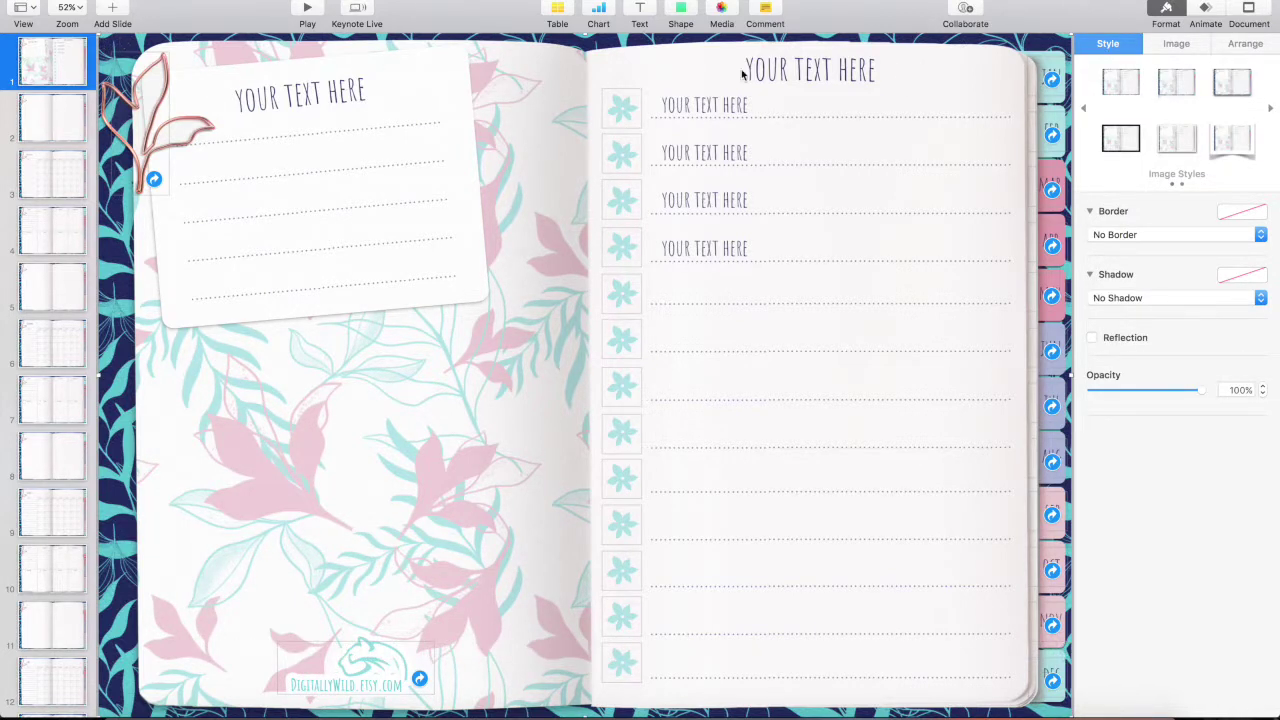
{"action": "left_click", "coordinate": [1180, 46]}
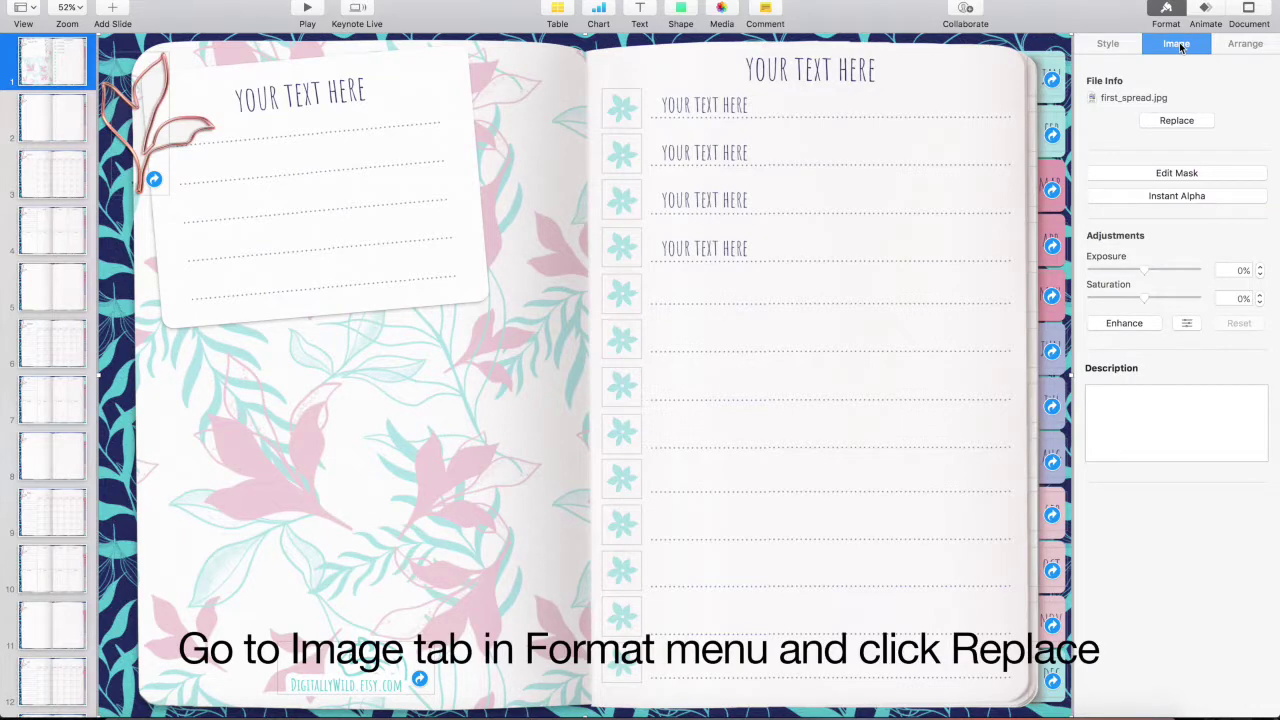
{"action": "left_click", "coordinate": [1180, 121]}
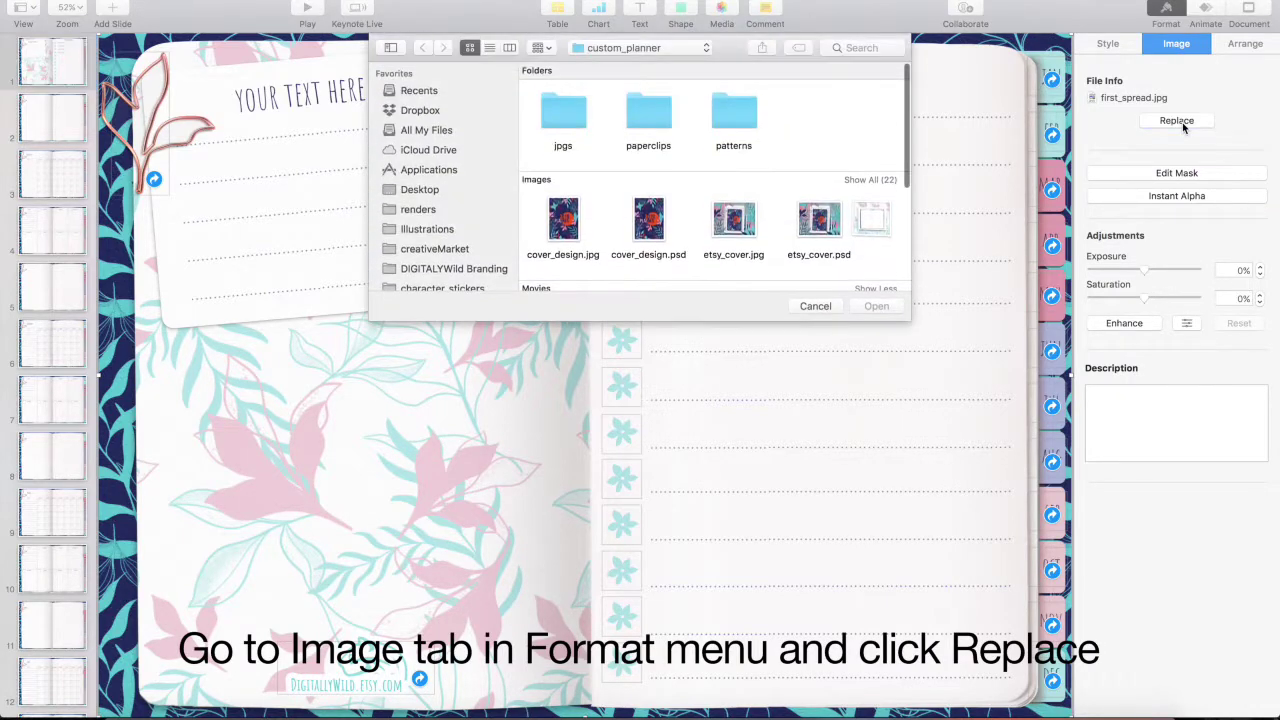
{"action": "scroll", "coordinate": [709, 211], "scroll_direction": "down", "scroll_amount": 5}
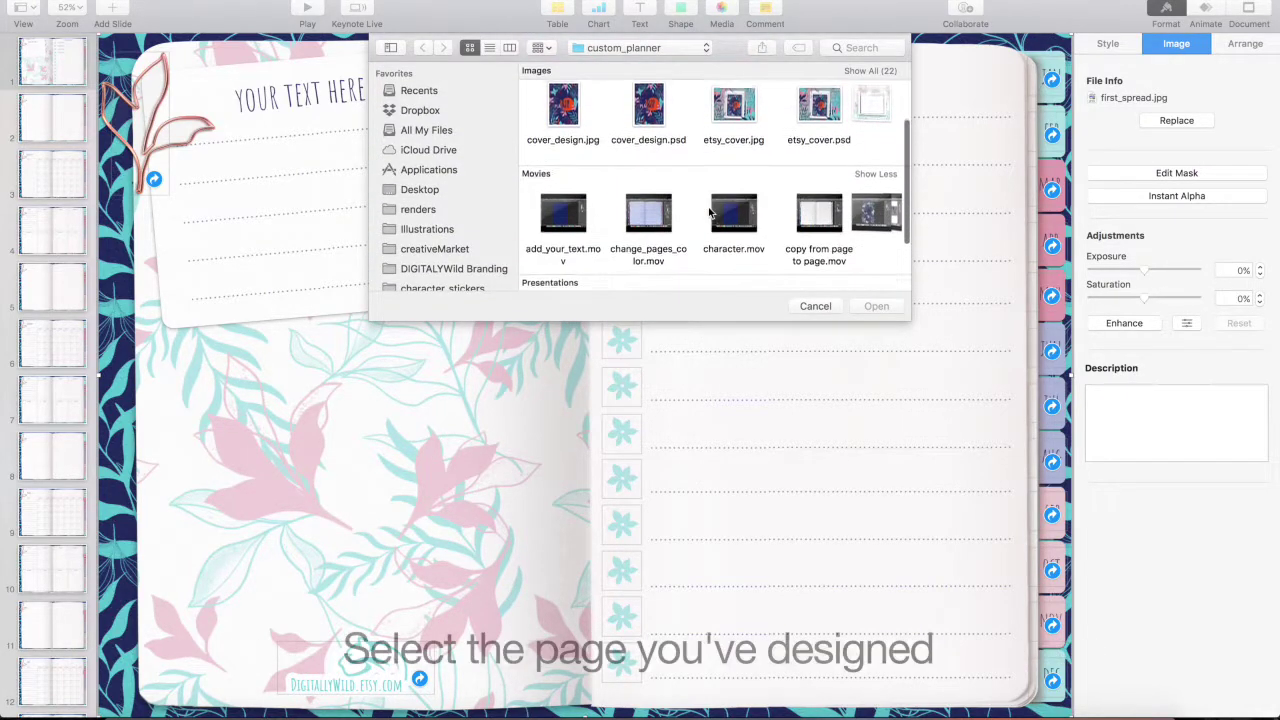
{"action": "scroll", "coordinate": [816, 158], "scroll_direction": "right", "scroll_amount": 5}
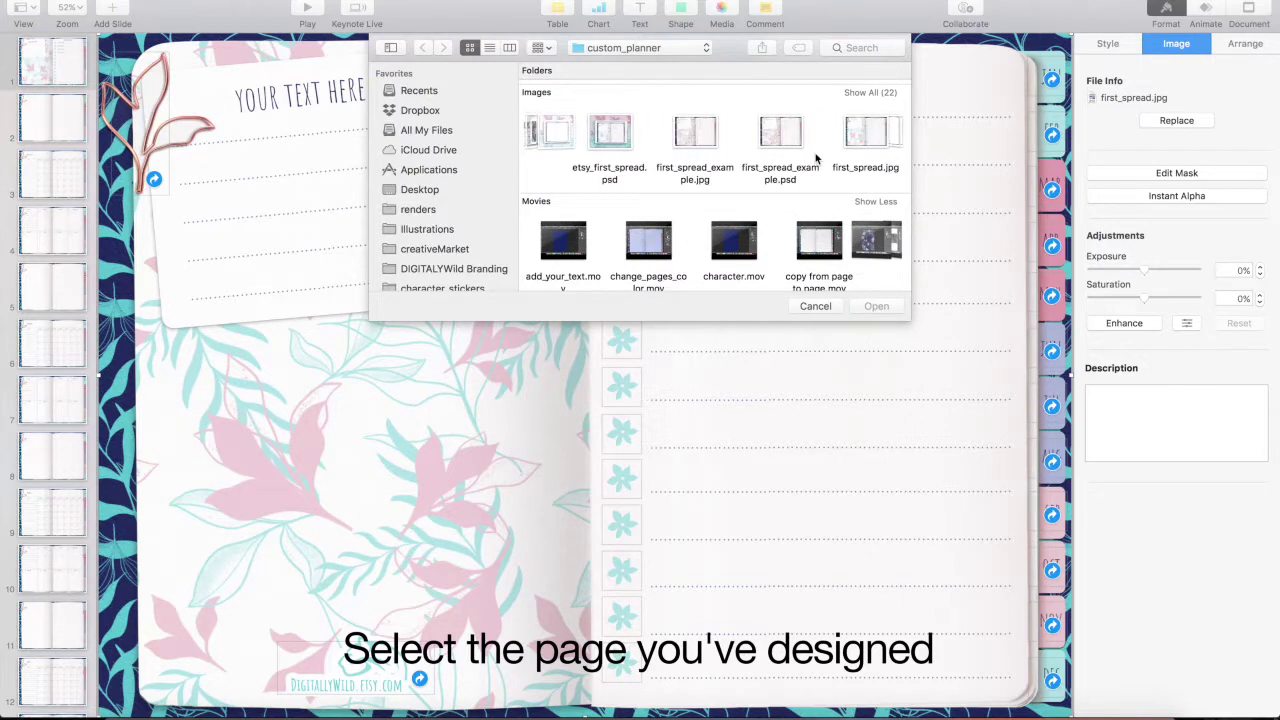
{"action": "double_click", "coordinate": [643, 132]}
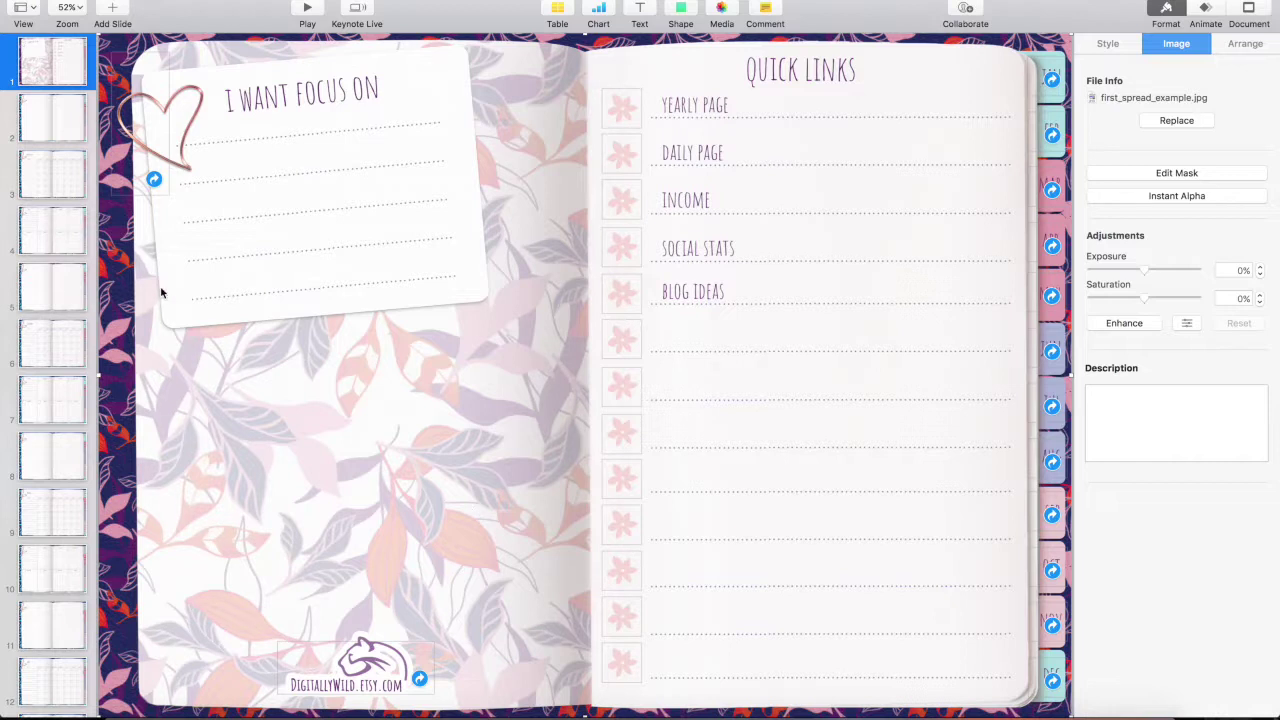
Step: Reshape the paperclip link shape on slide 1 so its outline fits around the heart paperclip
{"action": "left_click", "coordinate": [136, 176]}
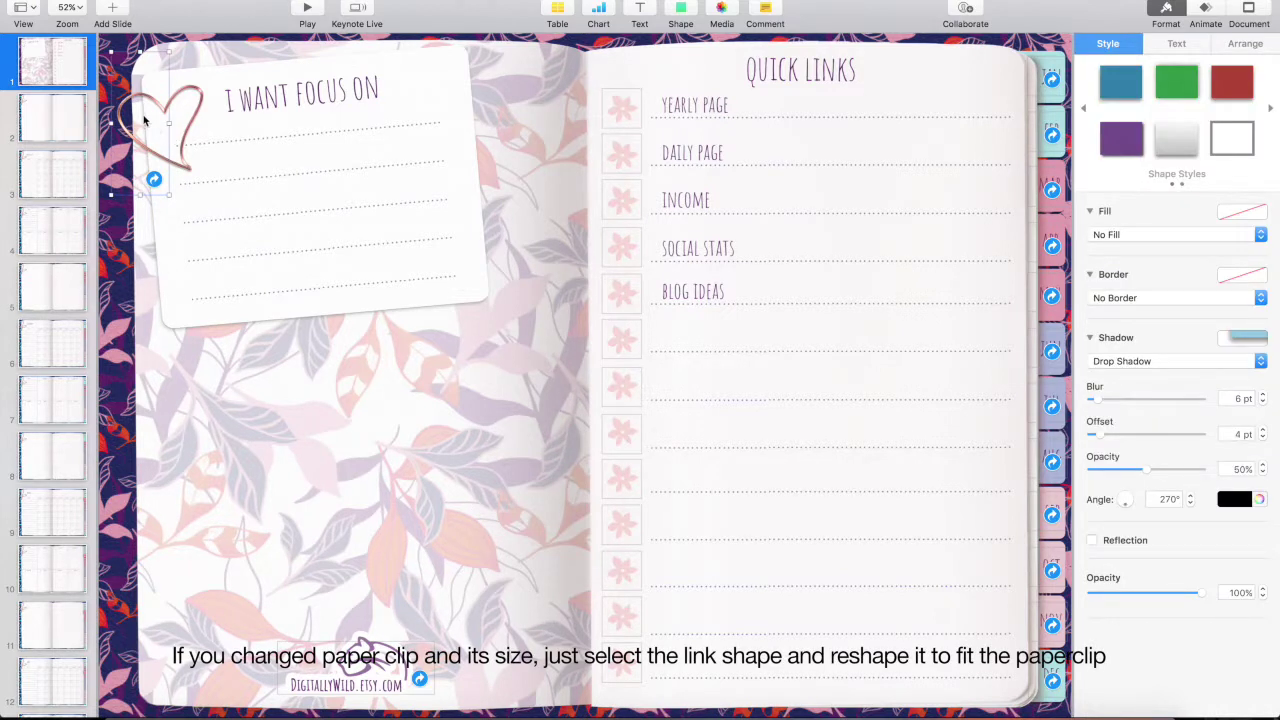
{"action": "left_click_drag", "start_coordinate": [169, 121], "coordinate": [206, 124]}
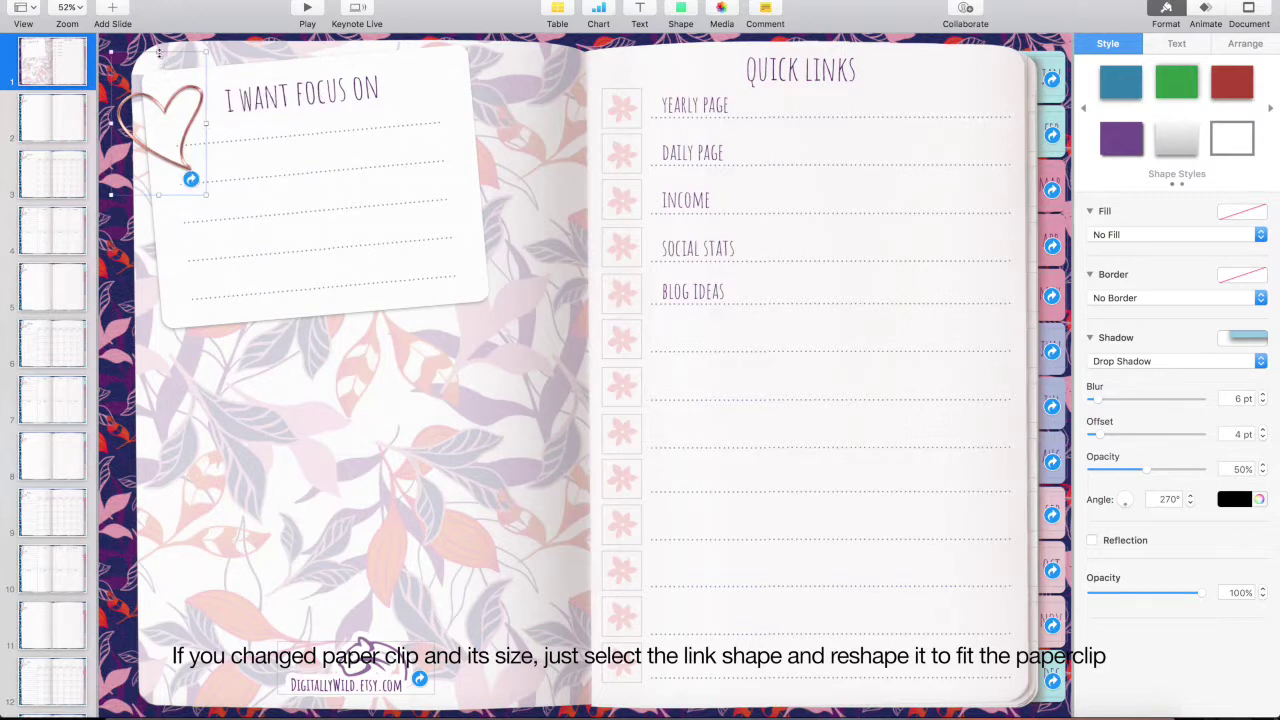
{"action": "left_click_drag", "start_coordinate": [159, 52], "coordinate": [158, 75]}
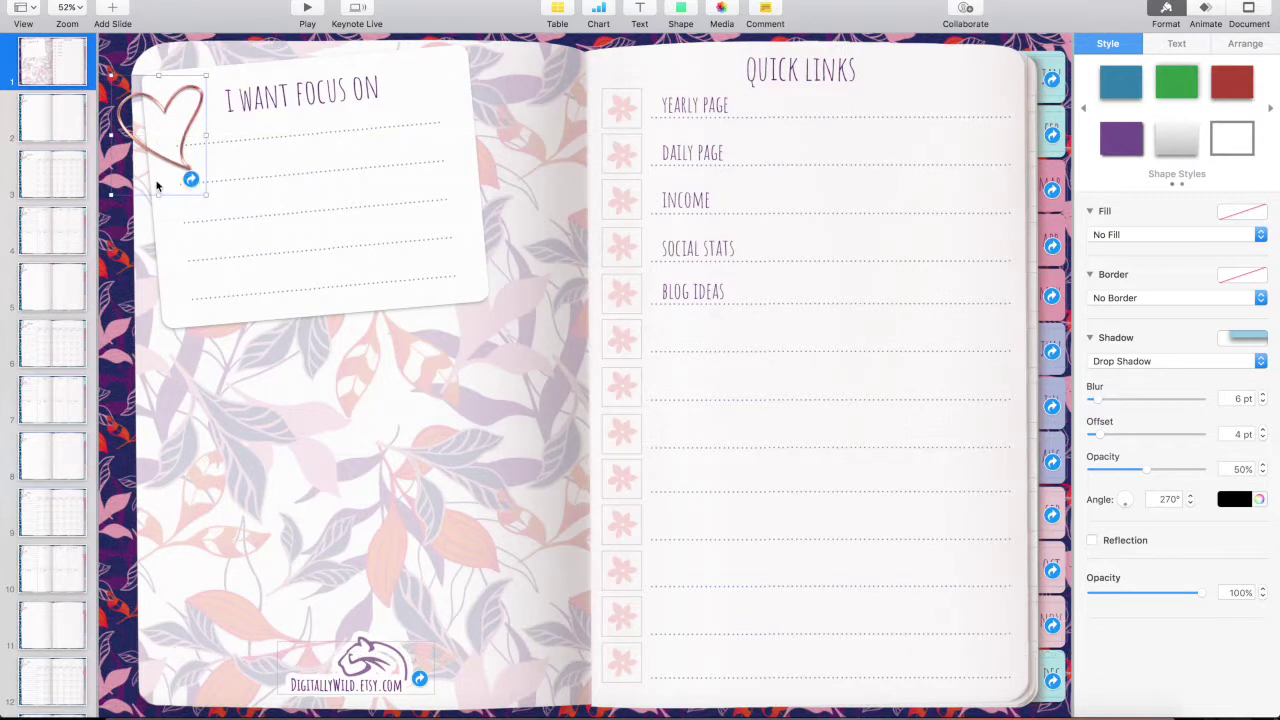
{"action": "left_click_drag", "start_coordinate": [157, 194], "coordinate": [157, 181]}
{"action": "left_click", "coordinate": [157, 343]}
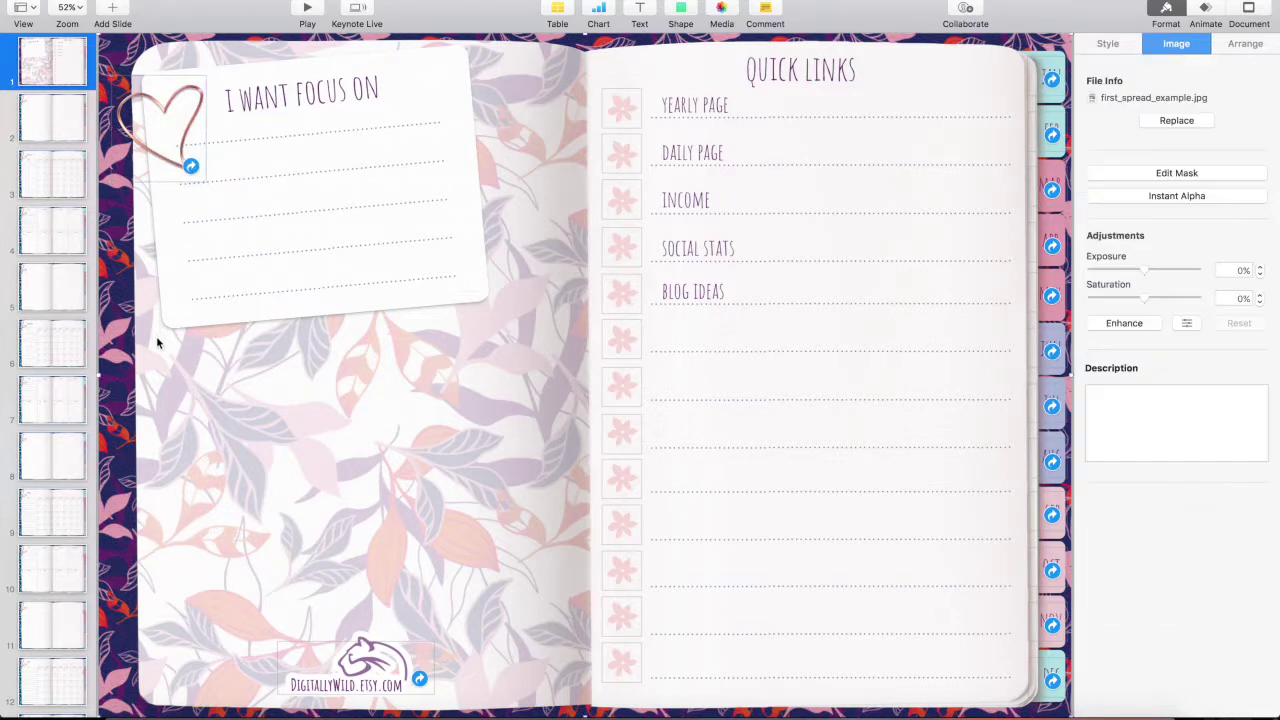
Step: Replace the empty main spread image on slide 2 with main_spread_example.jpg from the custom_planner folder
{"action": "left_click", "coordinate": [61, 120]}
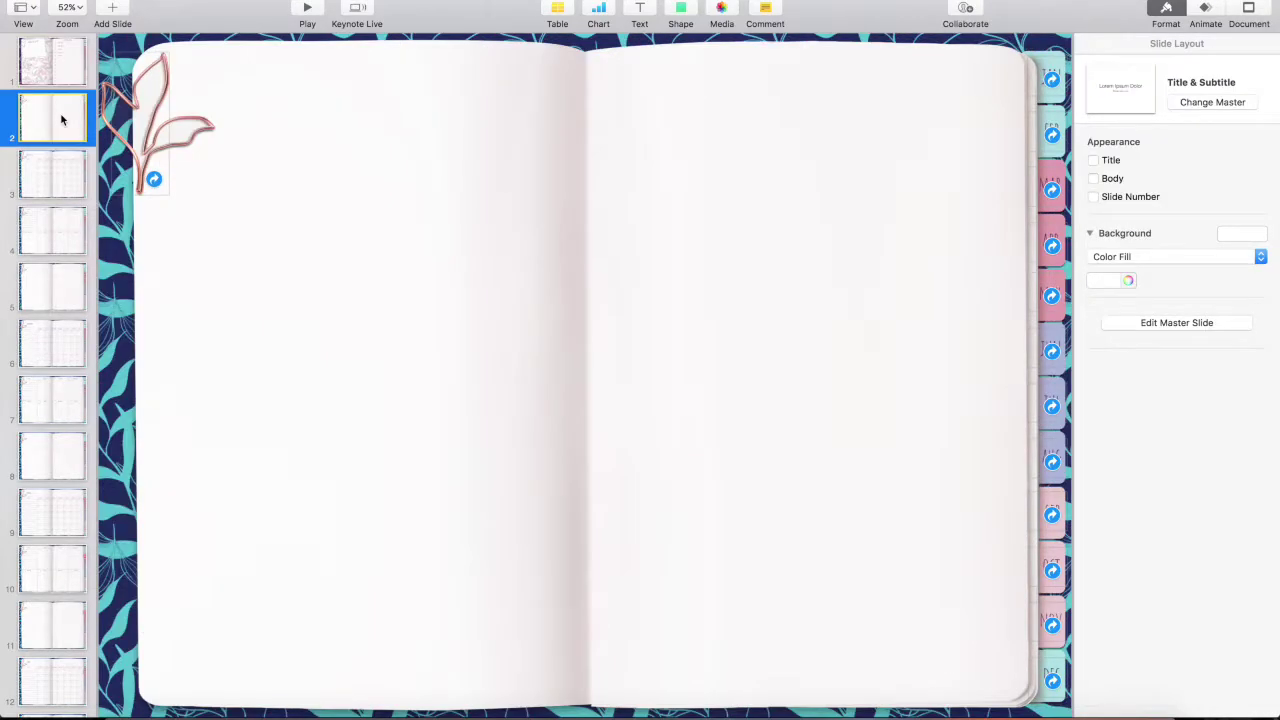
{"action": "left_click", "coordinate": [1004, 198]}
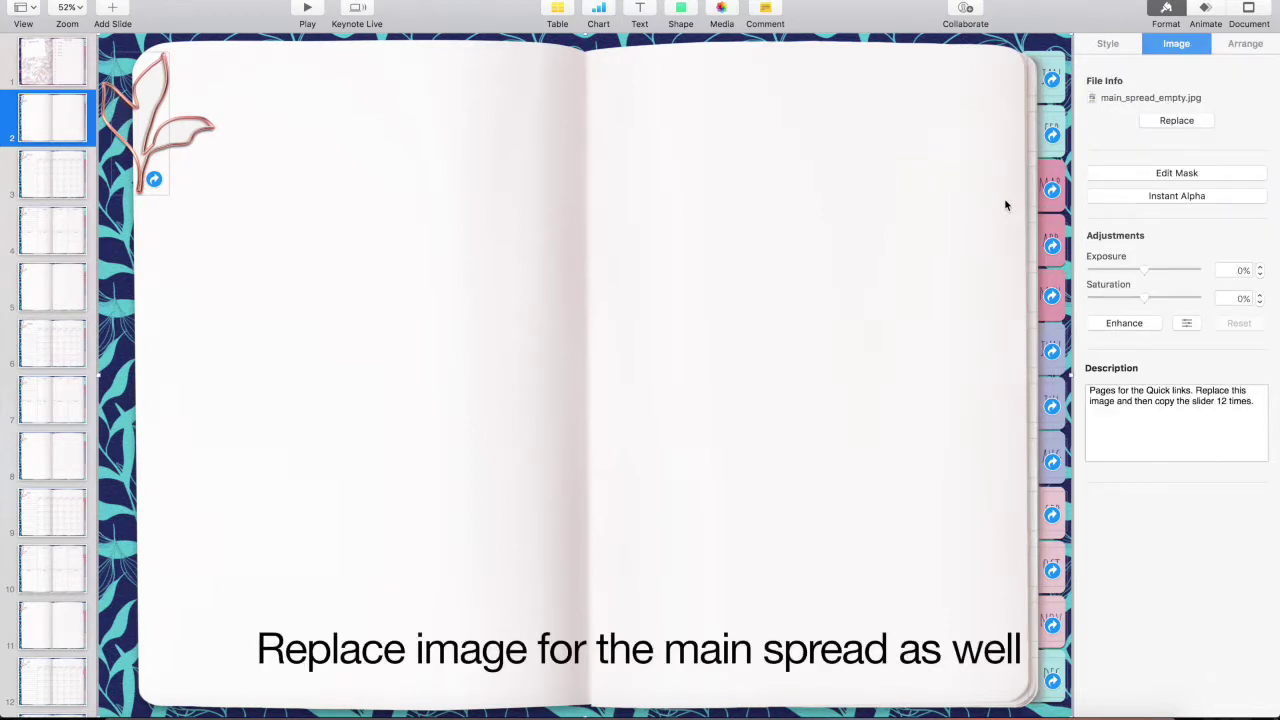
{"action": "left_click", "coordinate": [1188, 122]}
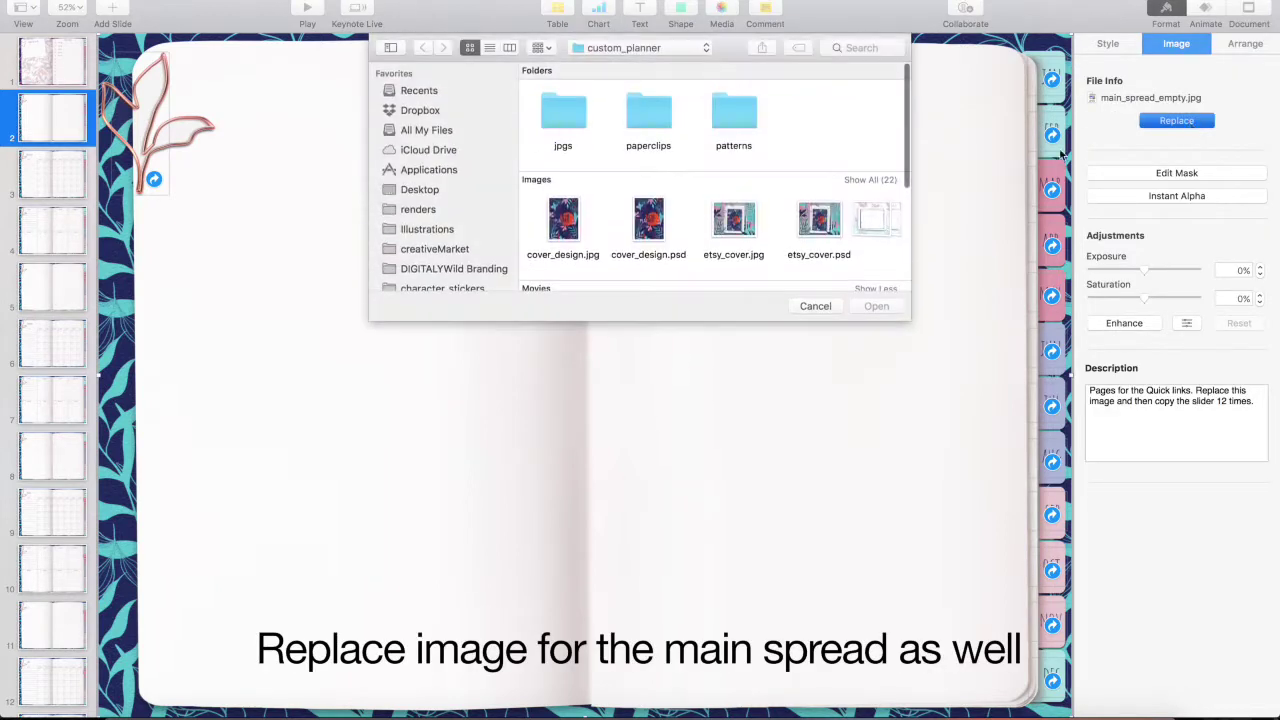
{"action": "scroll", "coordinate": [768, 250], "scroll_direction": "right", "scroll_amount": 5}
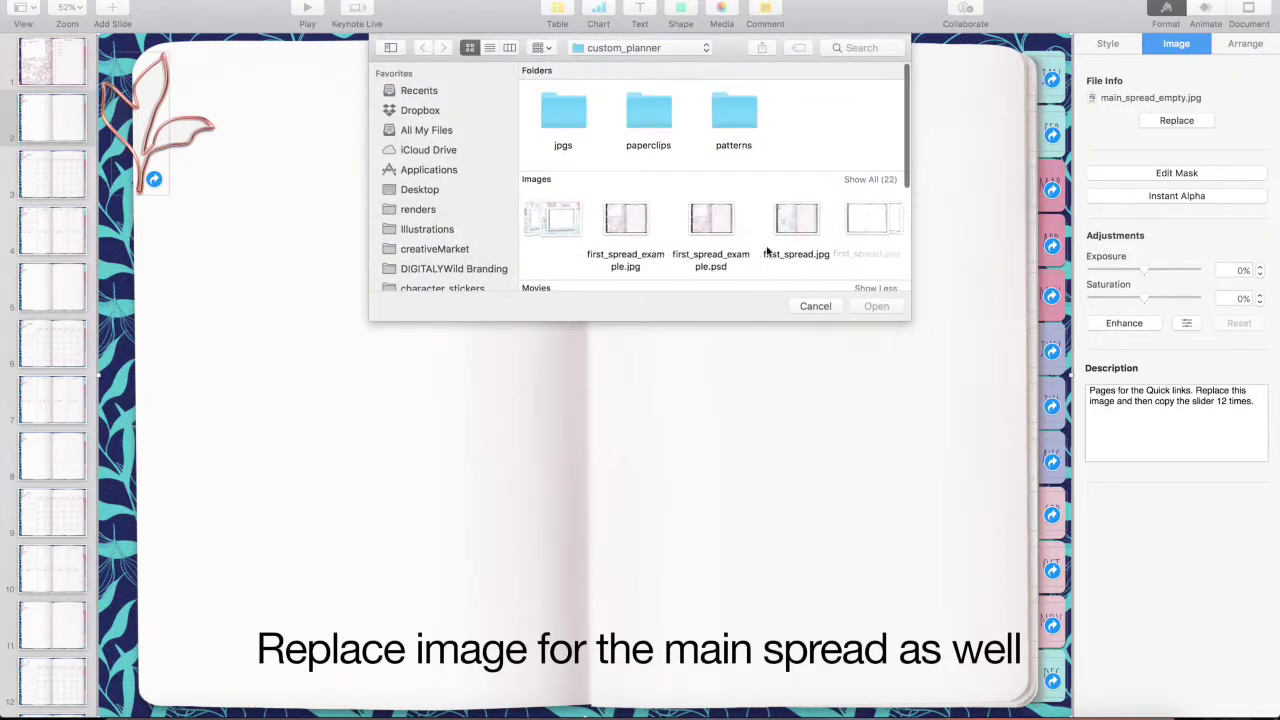
{"action": "scroll", "coordinate": [730, 237], "scroll_direction": "right", "scroll_amount": 2}
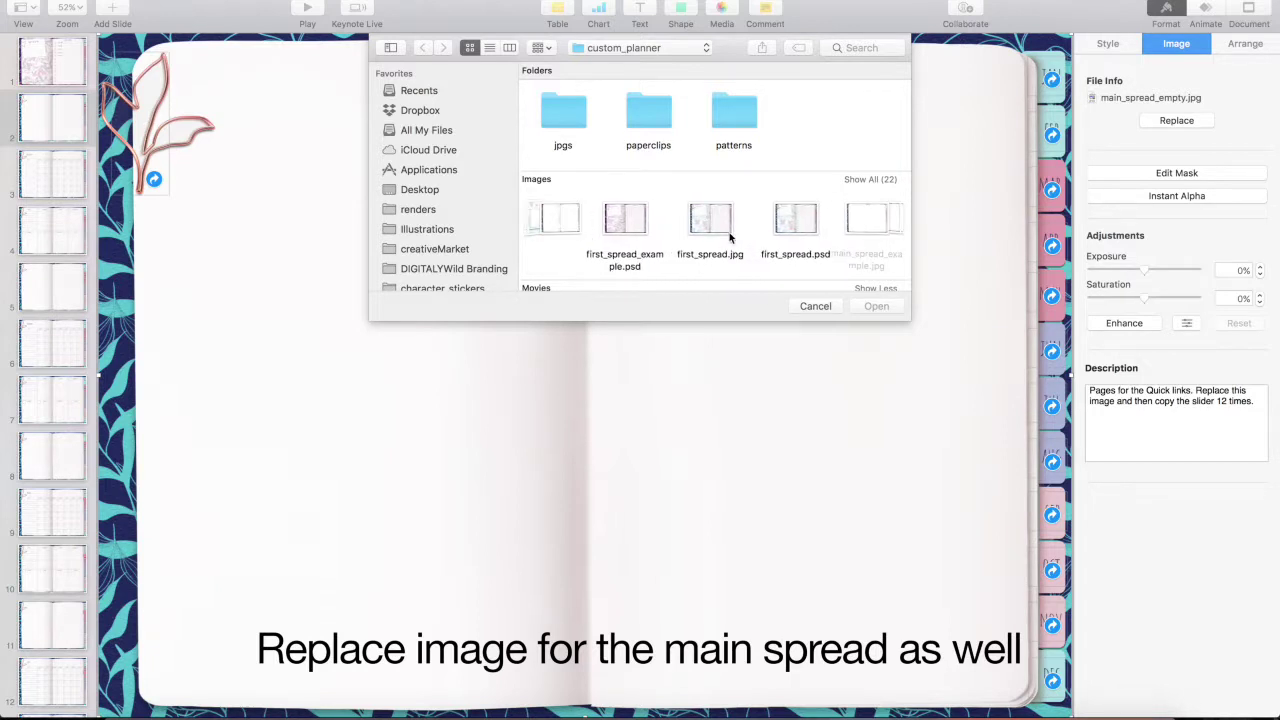
{"action": "scroll", "coordinate": [730, 237], "scroll_direction": "right", "scroll_amount": 3}
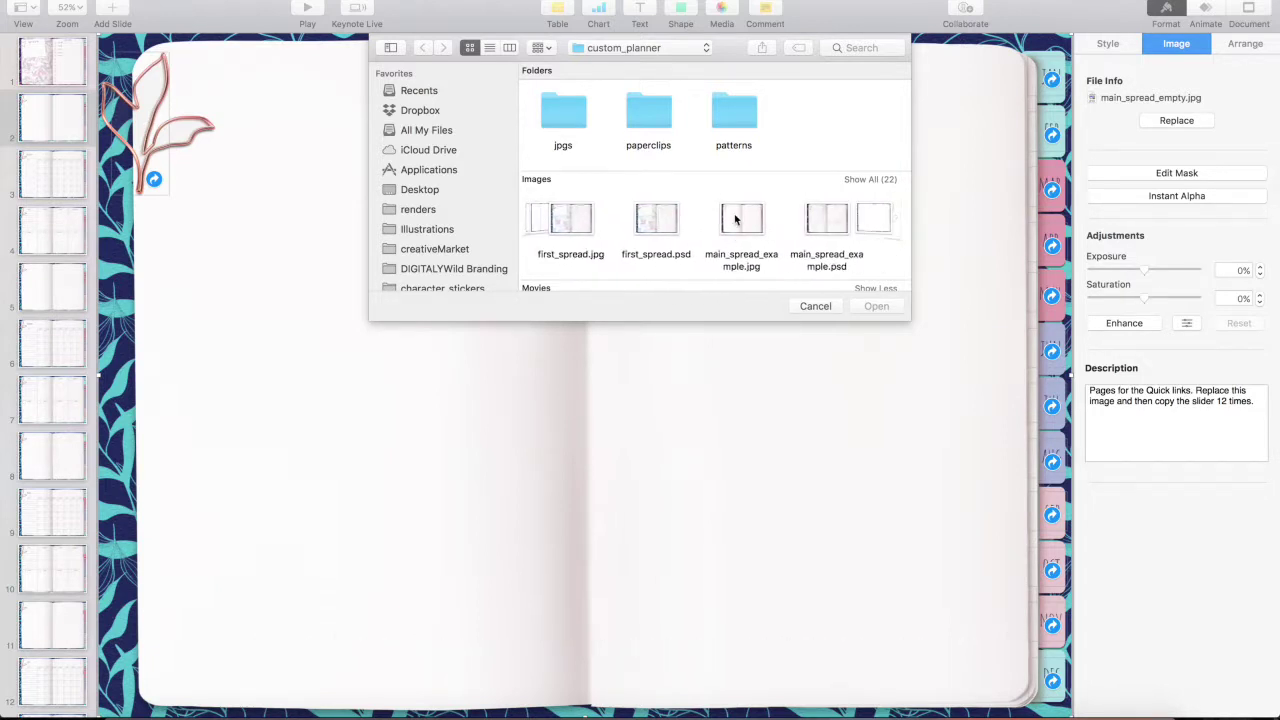
{"action": "double_click", "coordinate": [735, 219]}
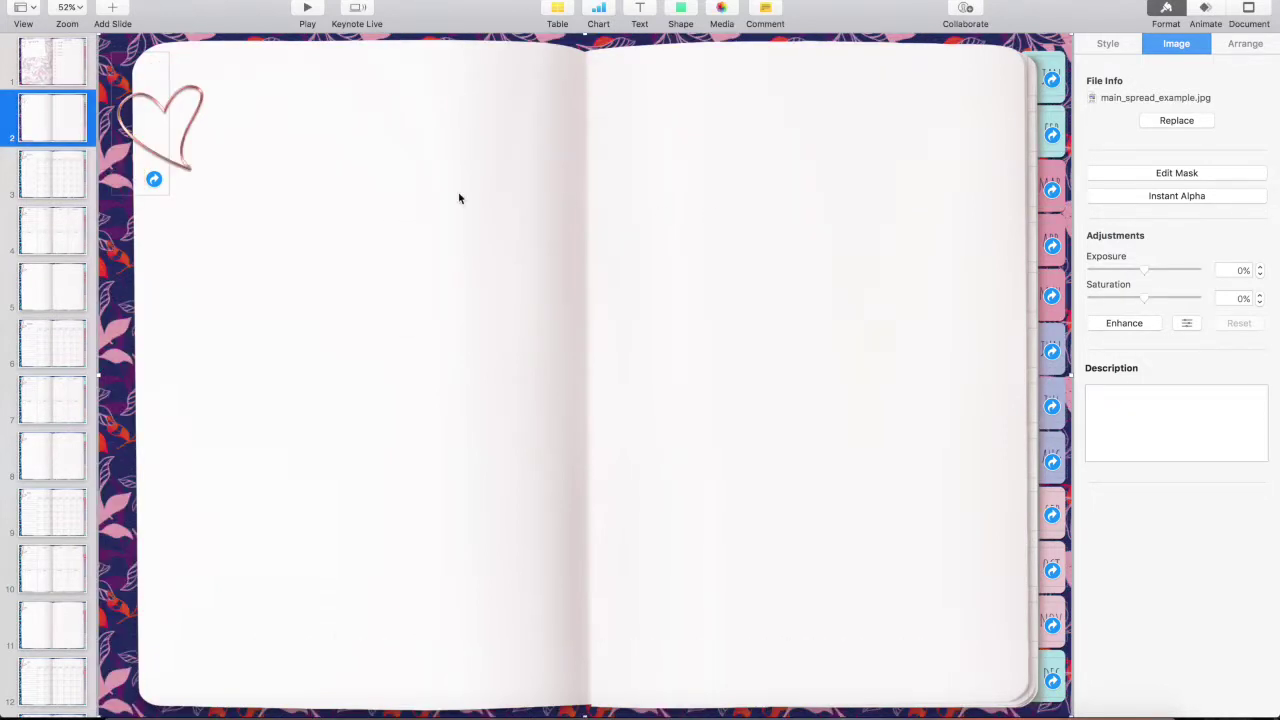
Step: Delete slide 2's old paperclip link shape and paste in a copy of the reshaped link shape from slide 1
{"action": "left_click", "coordinate": [155, 125]}
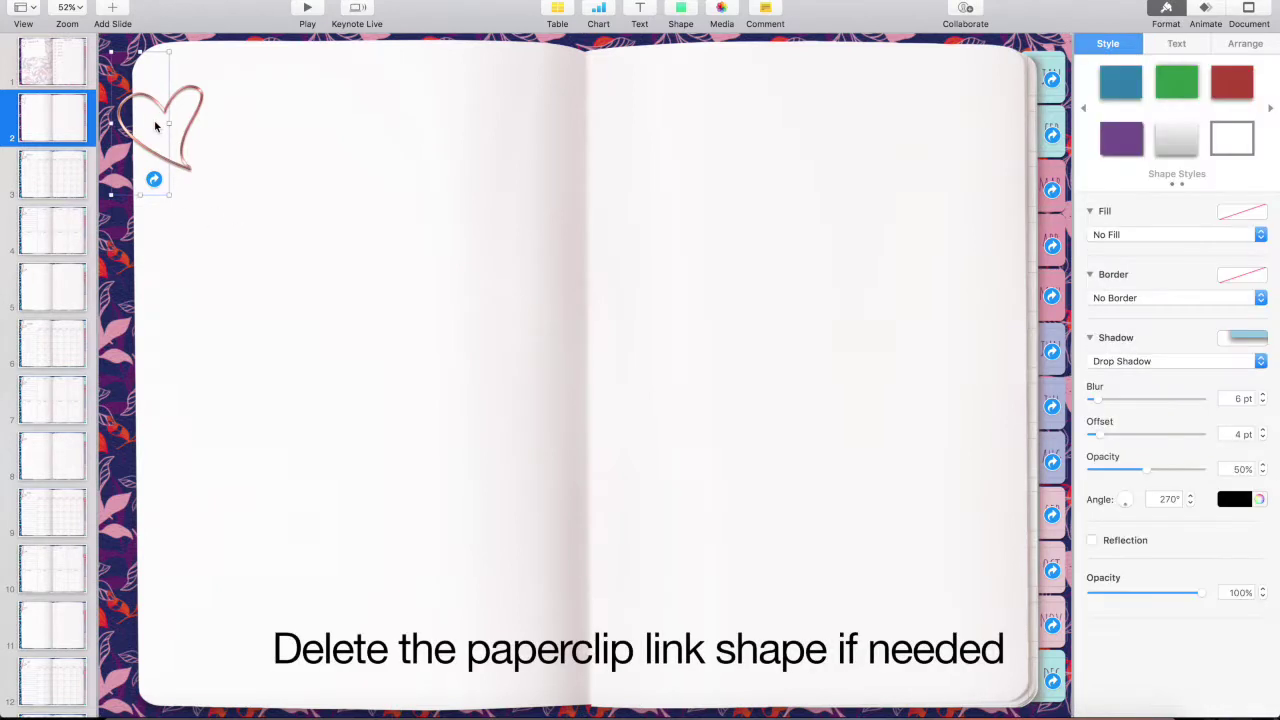
{"action": "key", "text": "Delete"}
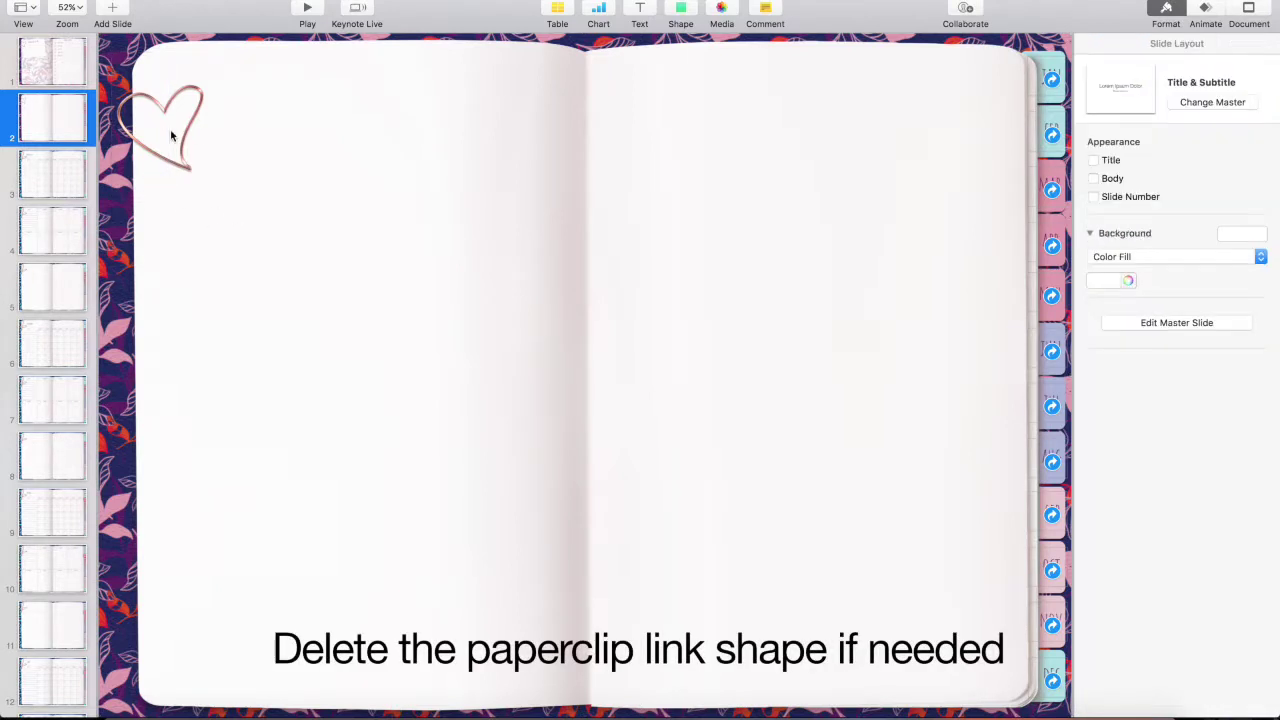
{"action": "left_click", "coordinate": [45, 70]}
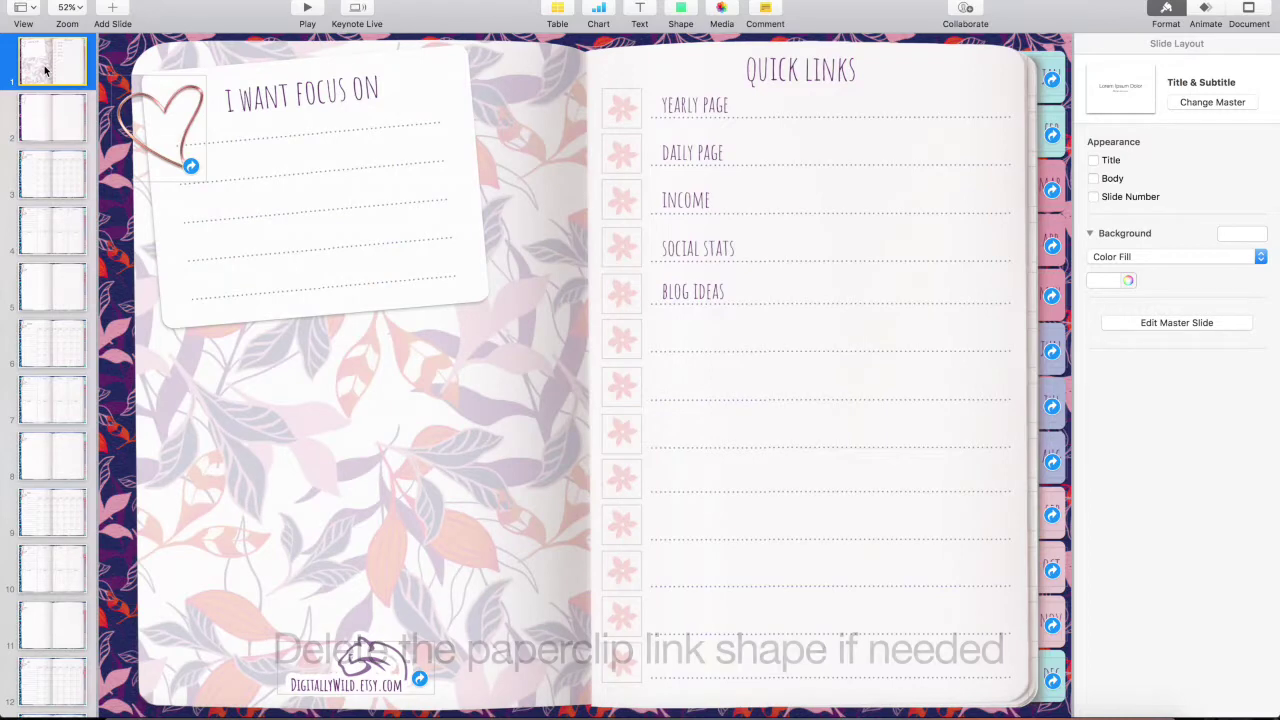
{"action": "left_click", "coordinate": [159, 133]}
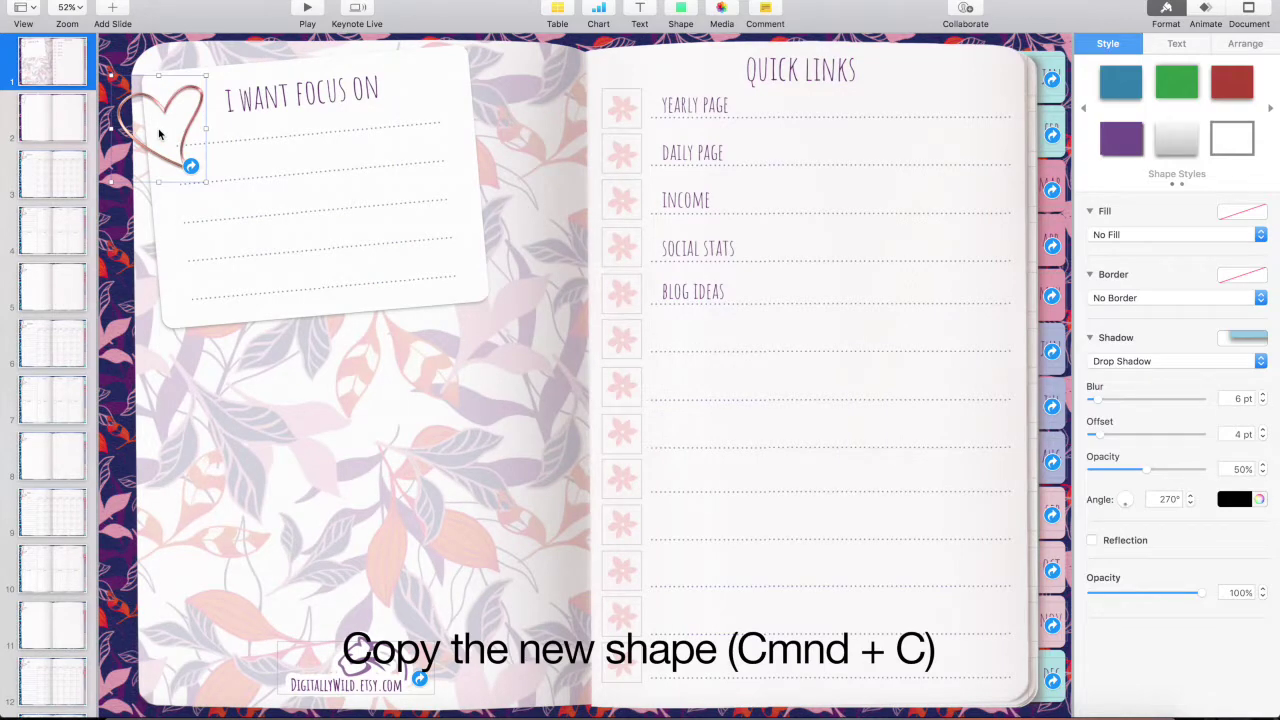
{"action": "key", "text": "super+c"}
{"action": "left_click", "coordinate": [61, 122]}
{"action": "key", "text": "super+v"}
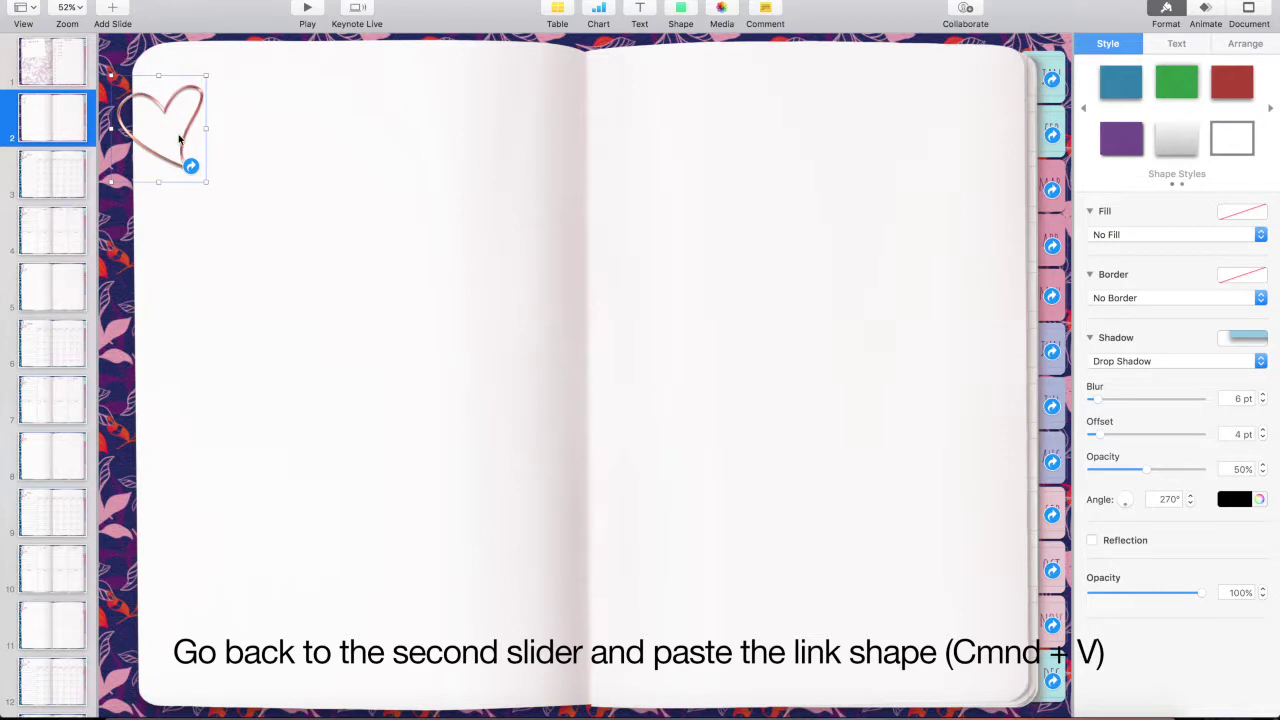
{"action": "left_click", "coordinate": [51, 60]}
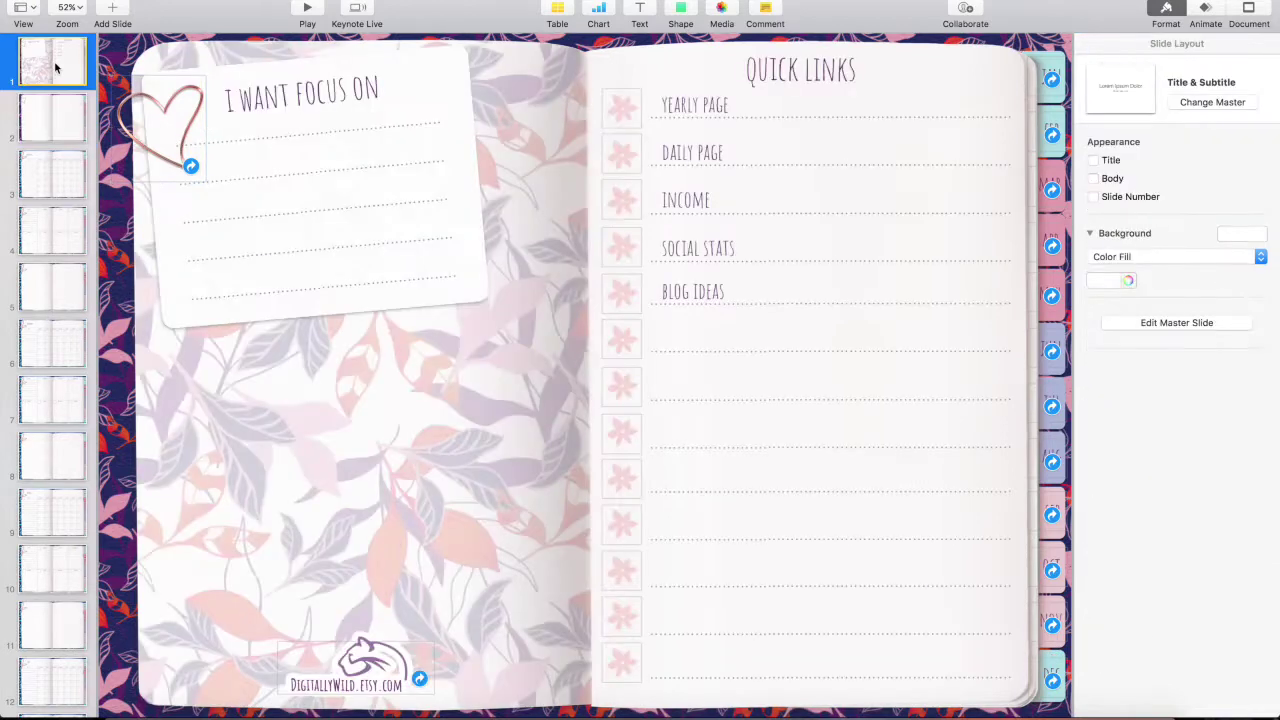
{"action": "left_click", "coordinate": [58, 127]}
{"action": "left_click", "coordinate": [61, 185]}
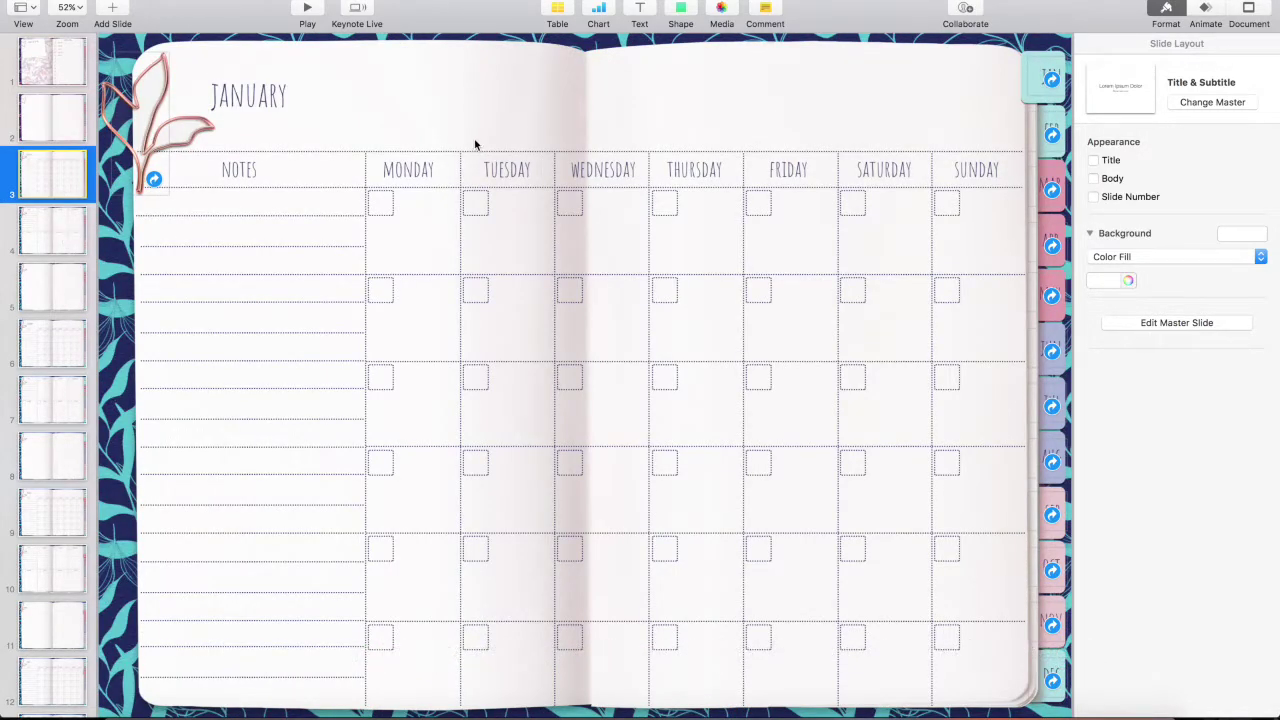
Step: Copy the blank spread slide 2 and paste four copies of it directly after it
{"action": "left_click", "coordinate": [60, 116]}
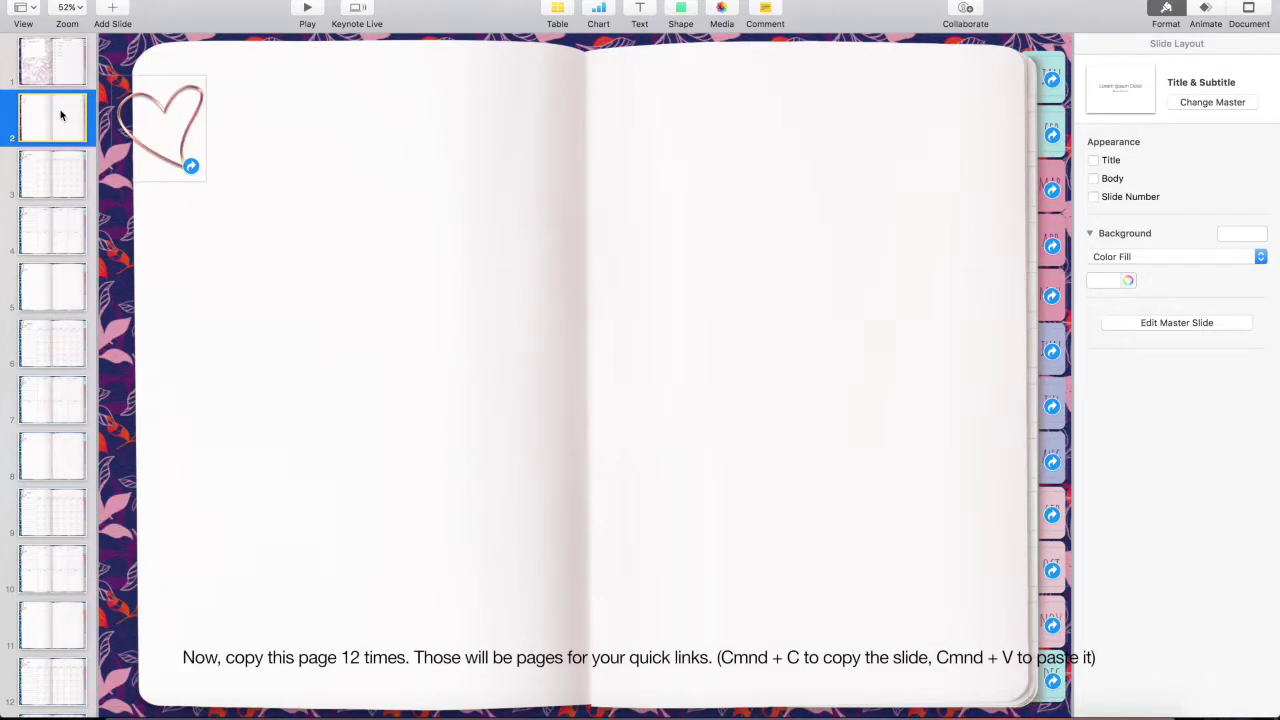
{"action": "key", "text": "super+v"}
{"action": "key", "text": "super+v"}
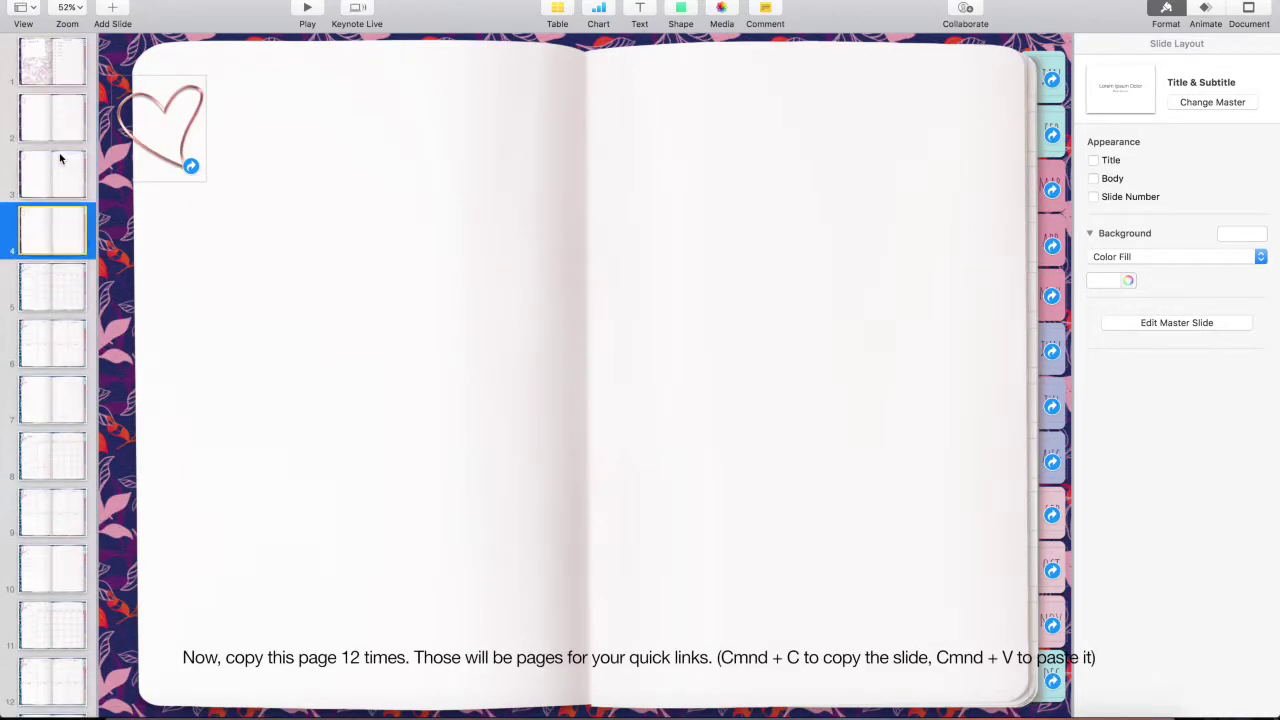
{"action": "key", "text": "super+v"}
{"action": "key", "text": "super+v"}
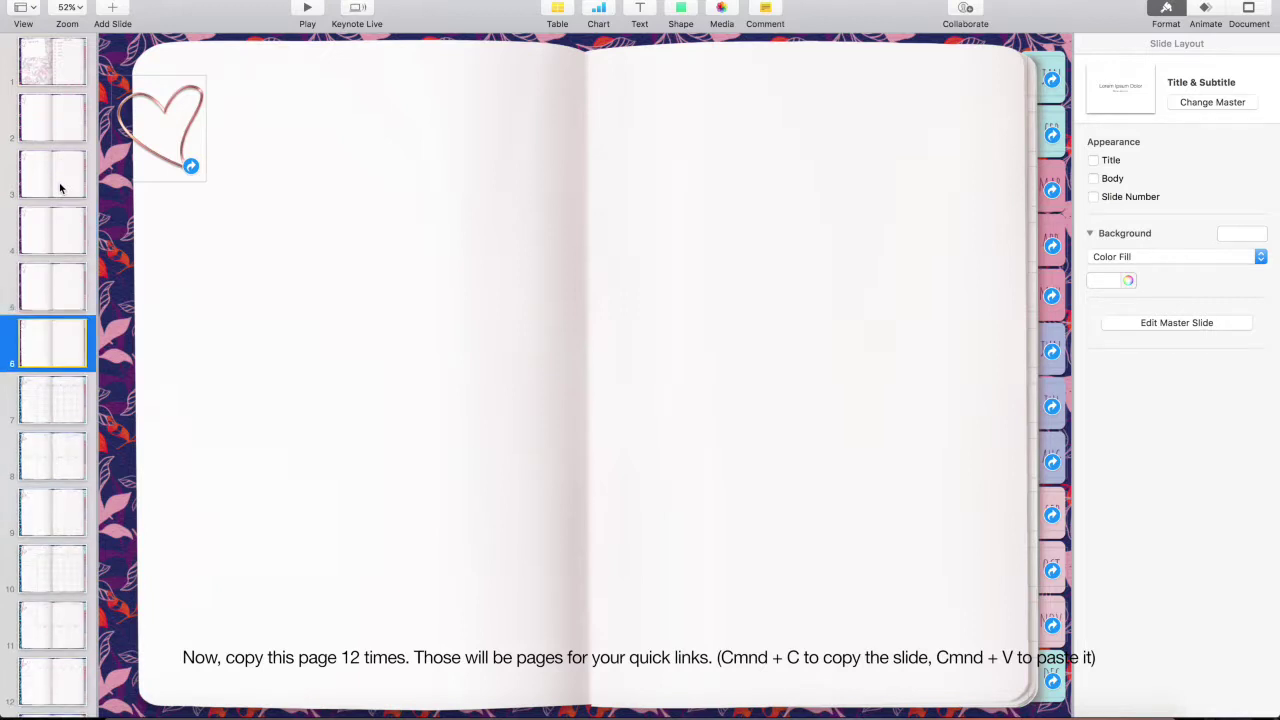
{"action": "left_click", "coordinate": [73, 283]}
{"action": "left_click", "coordinate": [63, 240]}
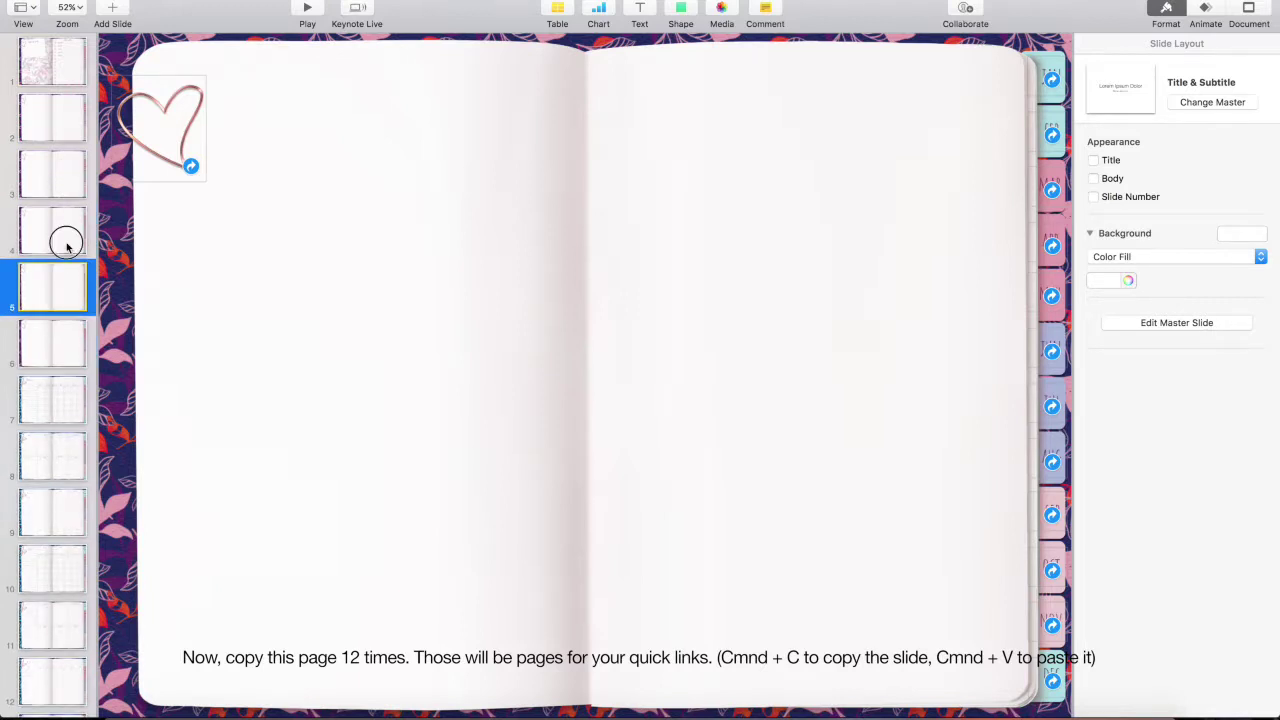
{"action": "left_click", "coordinate": [56, 178]}
{"action": "left_click", "coordinate": [55, 120]}
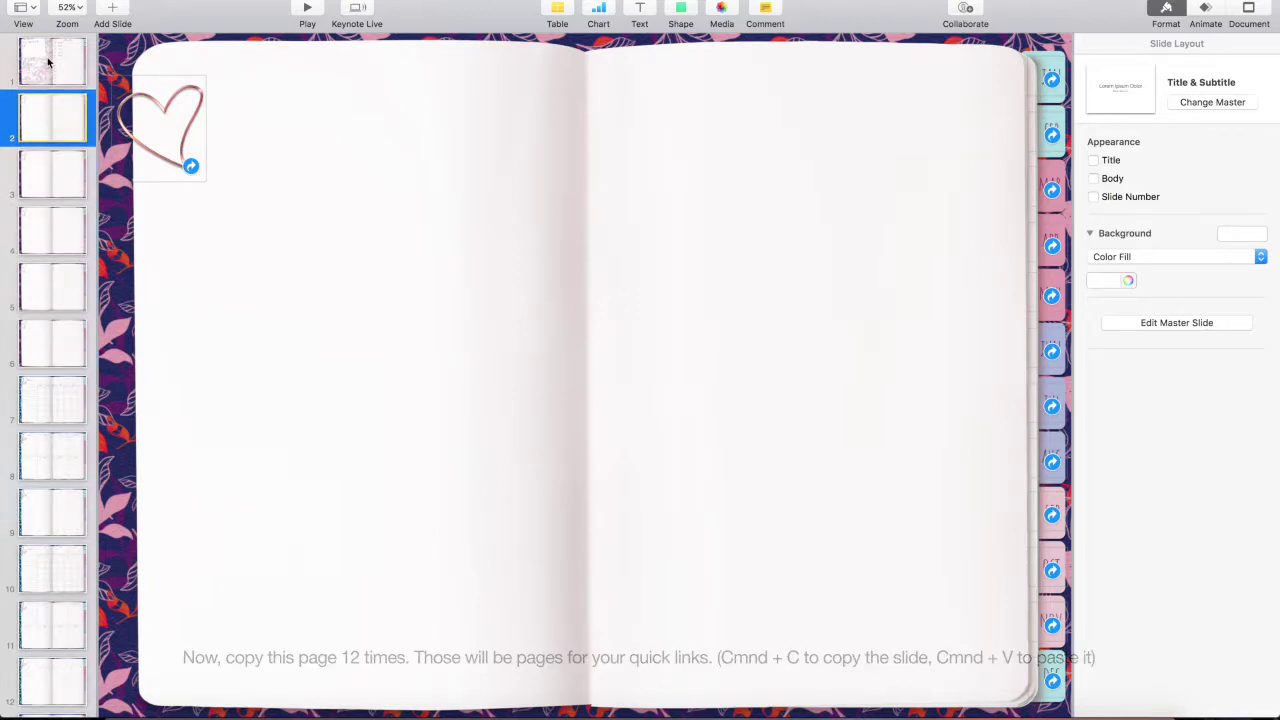
Step: Add a link to a specific slide number on the square shape beside Yearly Page on slide 1
{"action": "left_click", "coordinate": [48, 62]}
{"action": "left_click", "coordinate": [625, 113]}
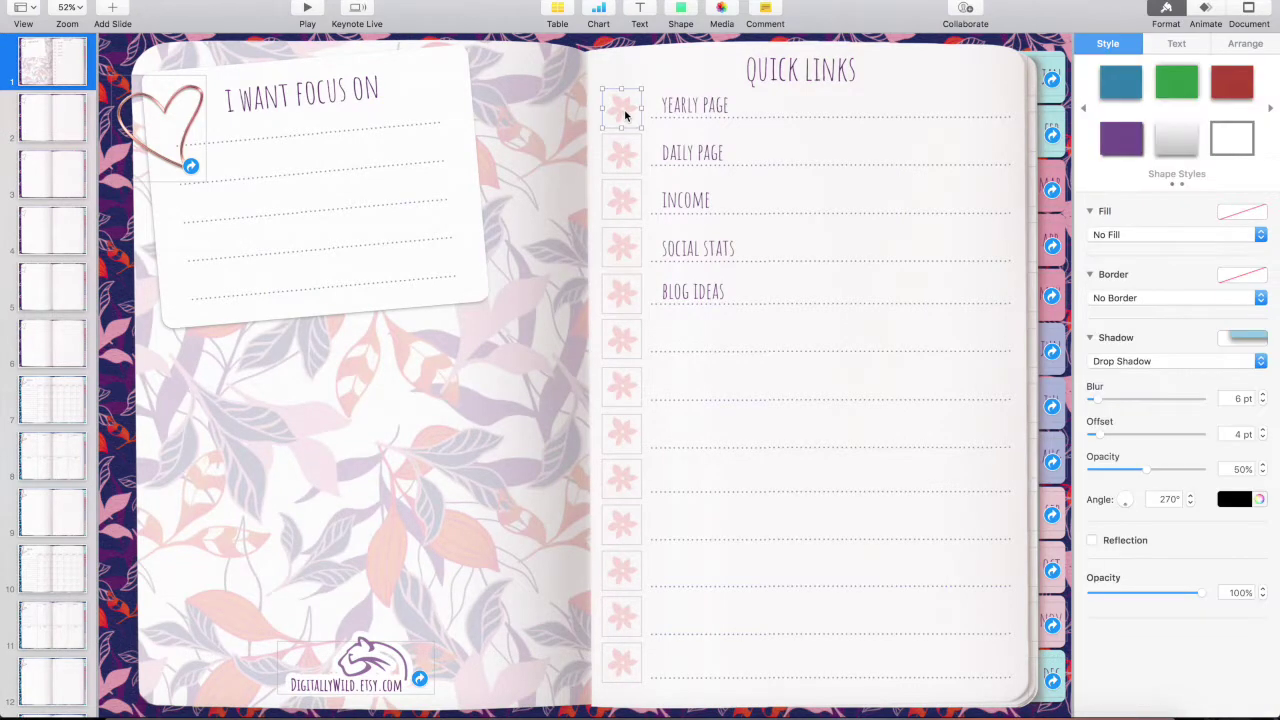
{"action": "right_click", "coordinate": [625, 113]}
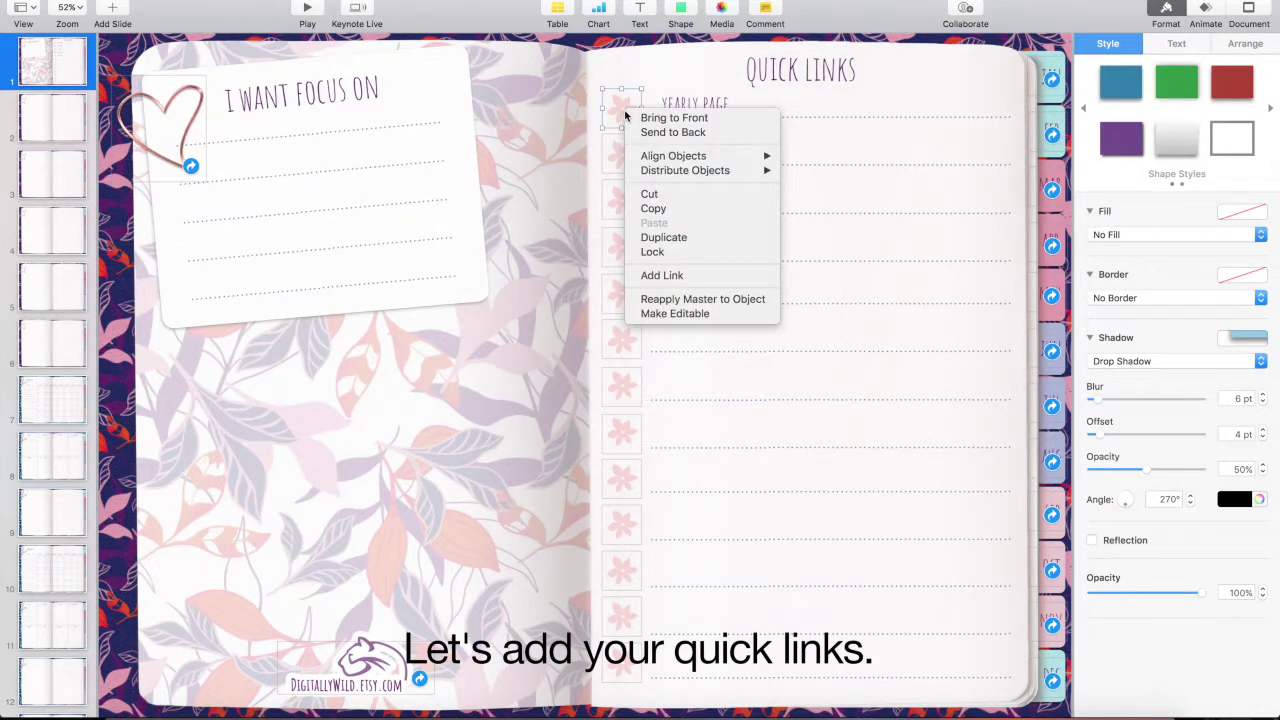
{"action": "left_click", "coordinate": [705, 275]}
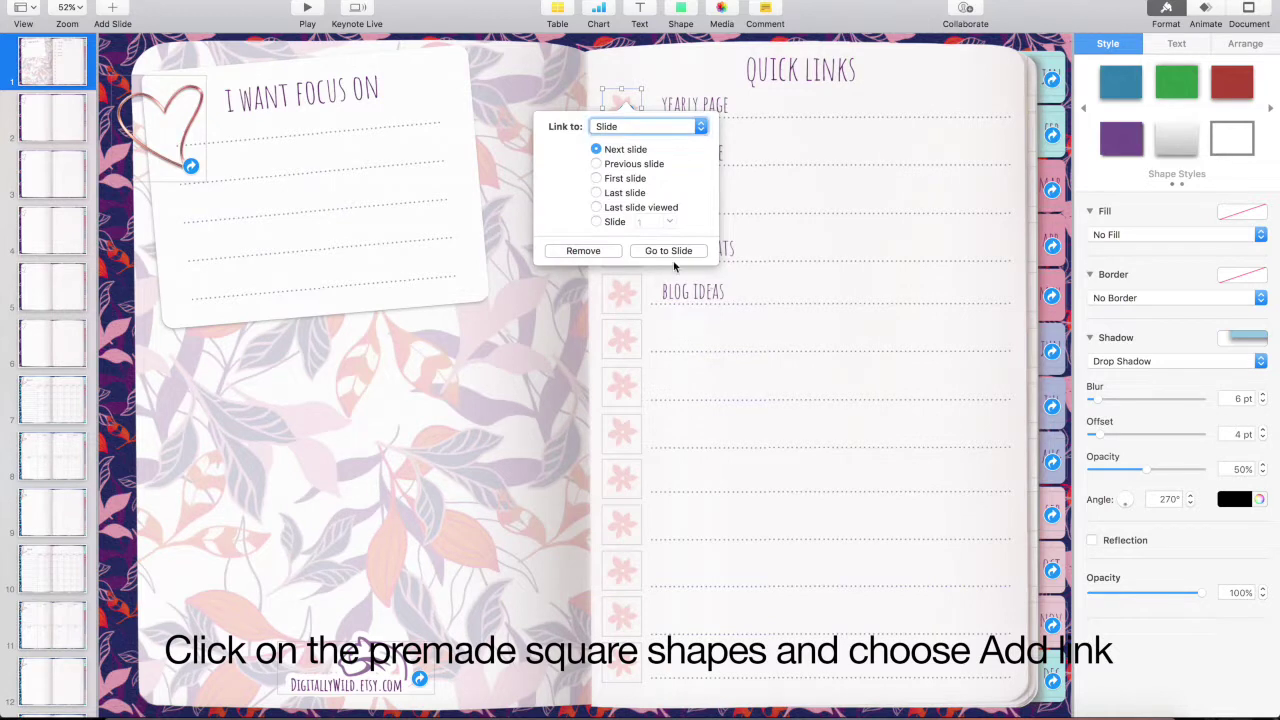
{"action": "left_click", "coordinate": [615, 224]}
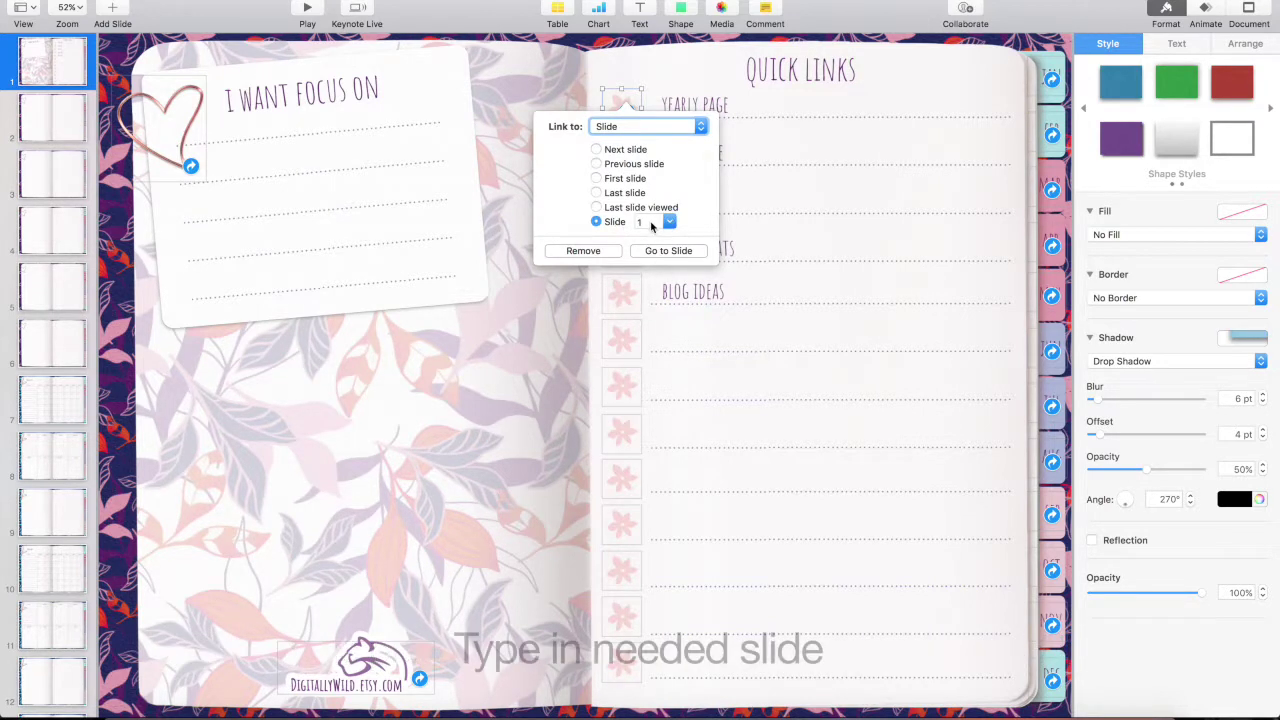
{"action": "double_click", "coordinate": [650, 222]}
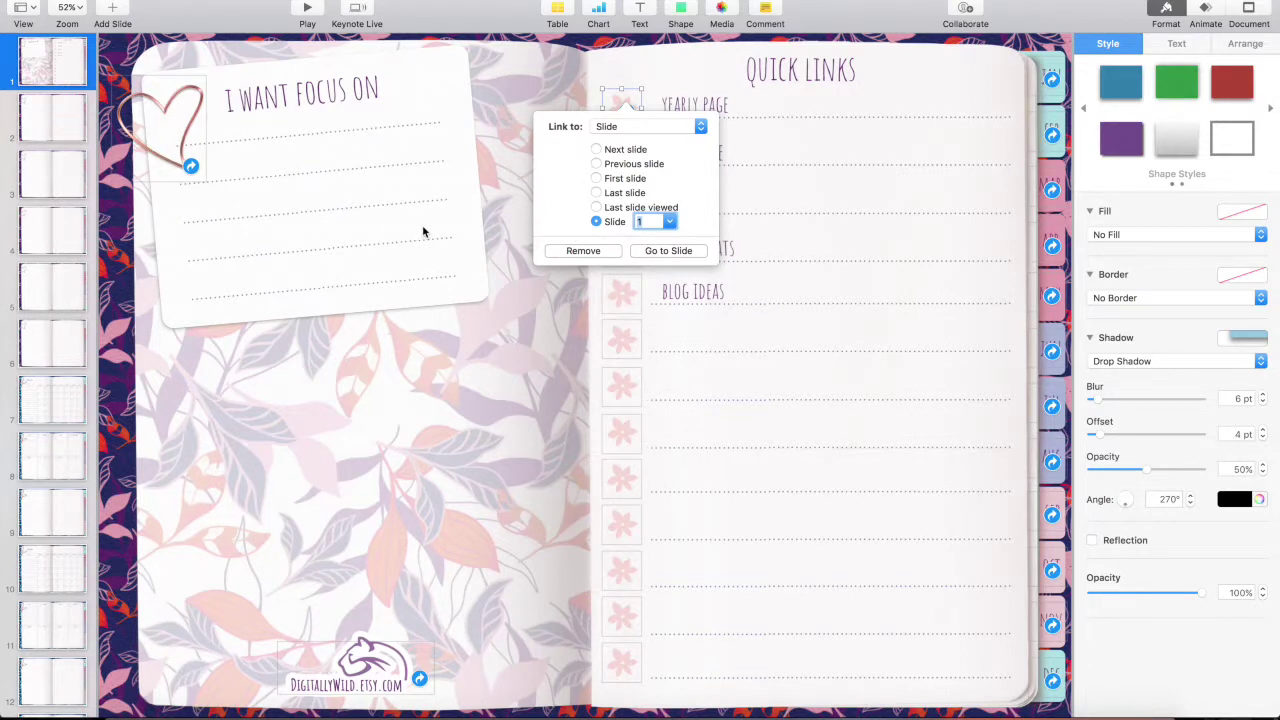
{"action": "left_click", "coordinate": [737, 388]}
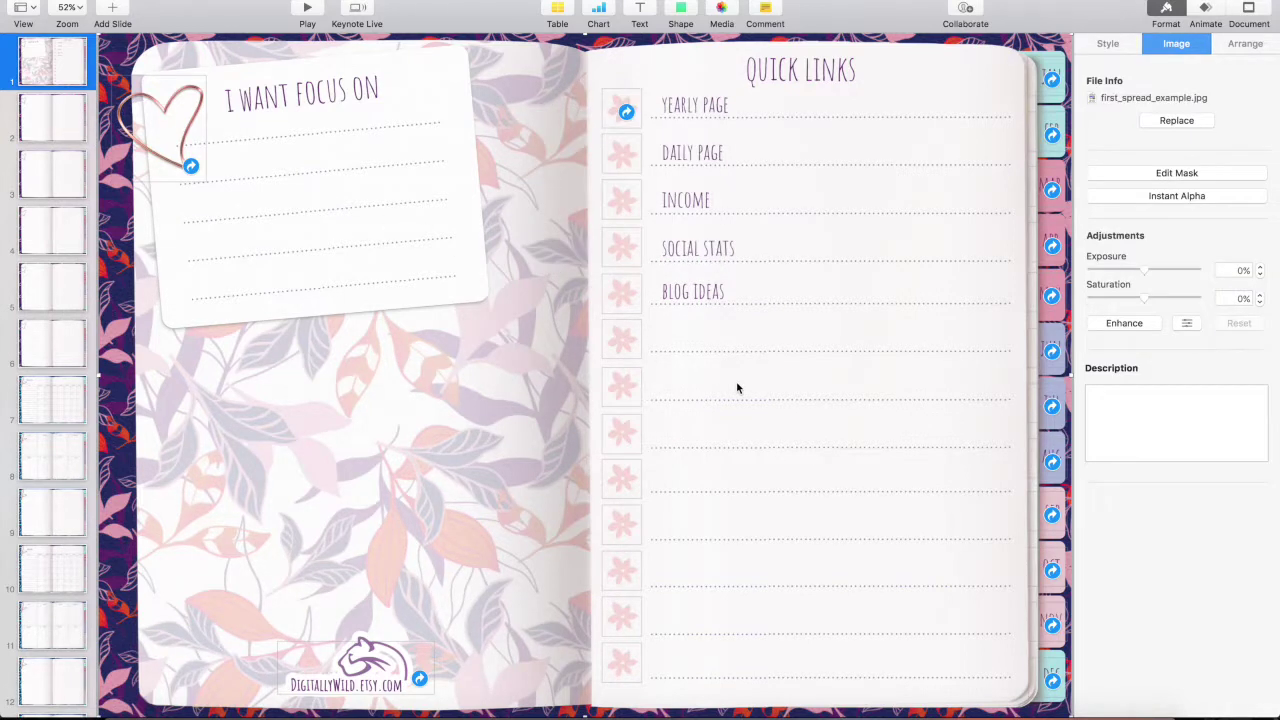
{"action": "key", "text": "Escape"}
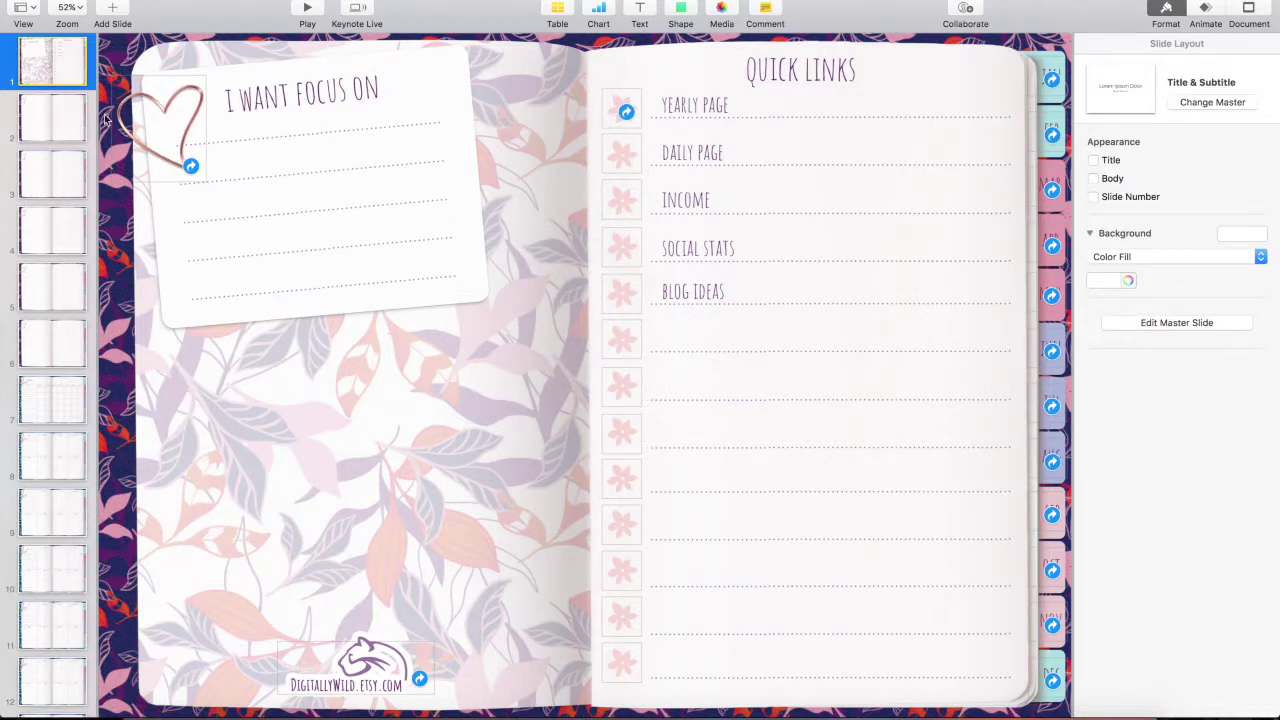
Step: Replace the full-page background image on slide 3 with daily_page.jpg from the custom_planner folder
{"action": "left_click", "coordinate": [55, 115]}
{"action": "left_click", "coordinate": [62, 174]}
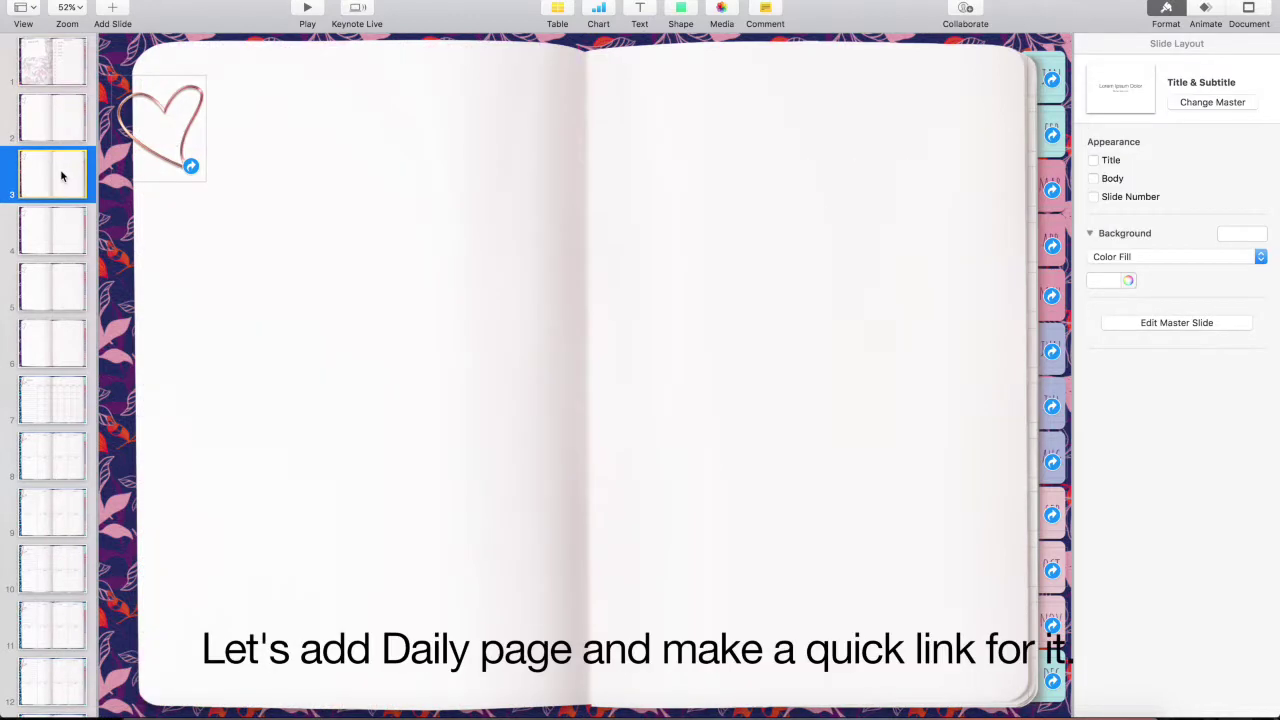
{"action": "left_click", "coordinate": [783, 166]}
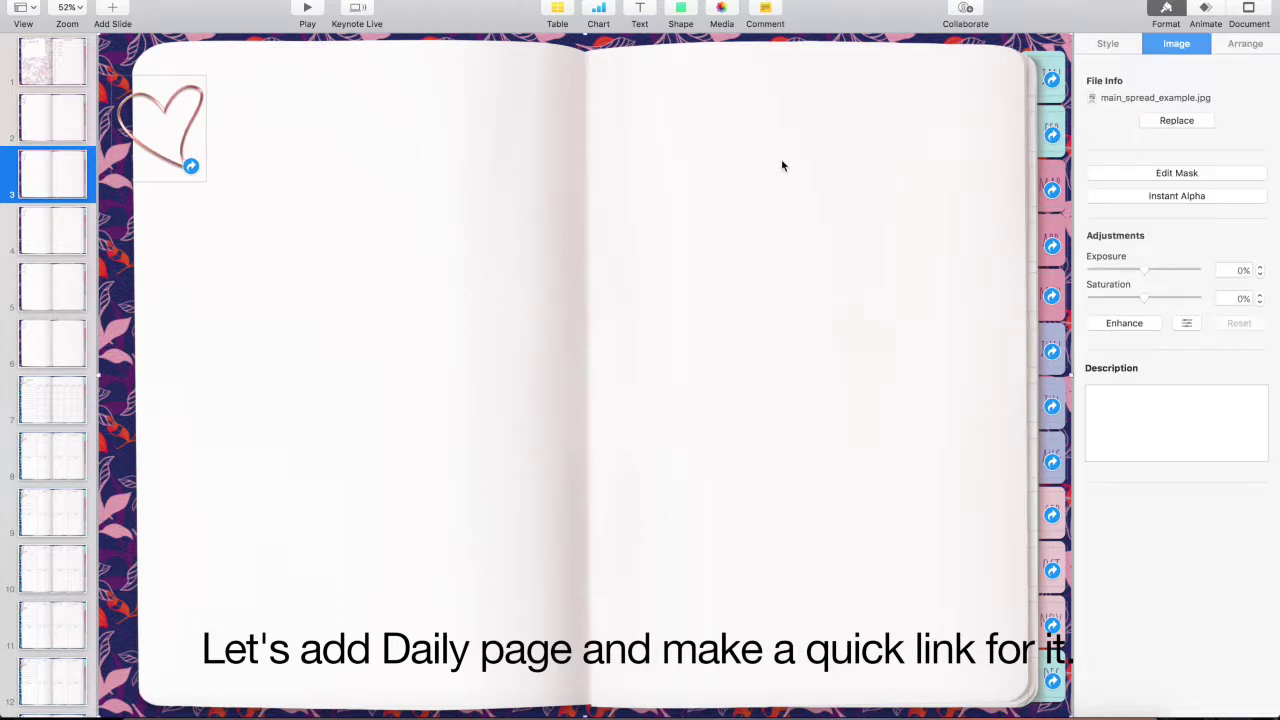
{"action": "left_click", "coordinate": [1190, 121]}
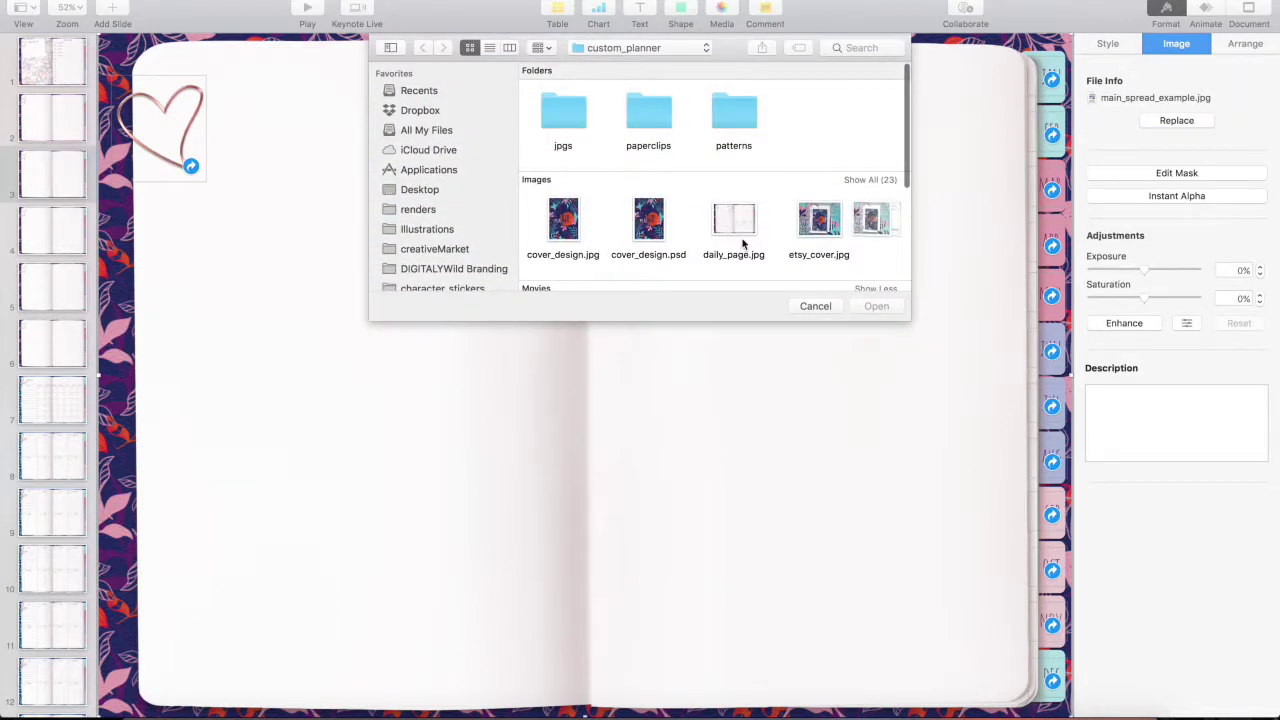
{"action": "double_click", "coordinate": [715, 222]}
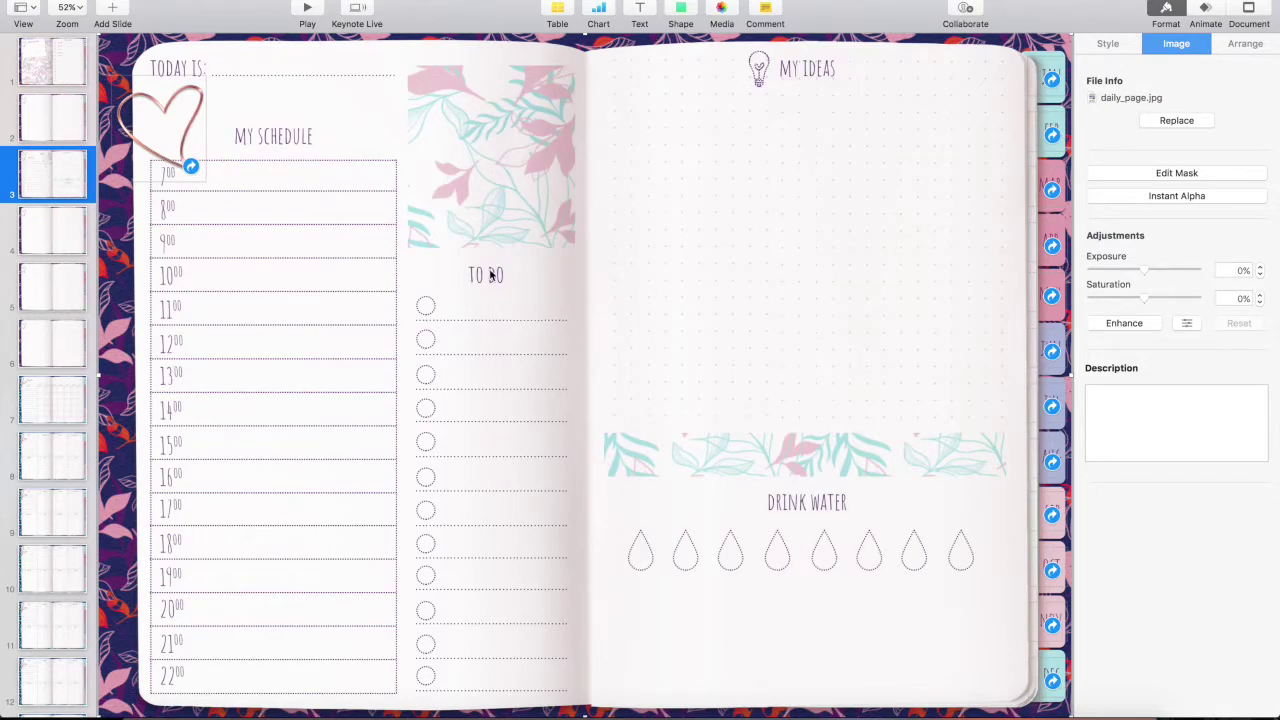
Step: Link the square shape beside Daily Page on slide 1 to slide 3, and play the presentation to test the links
{"action": "left_click", "coordinate": [73, 77]}
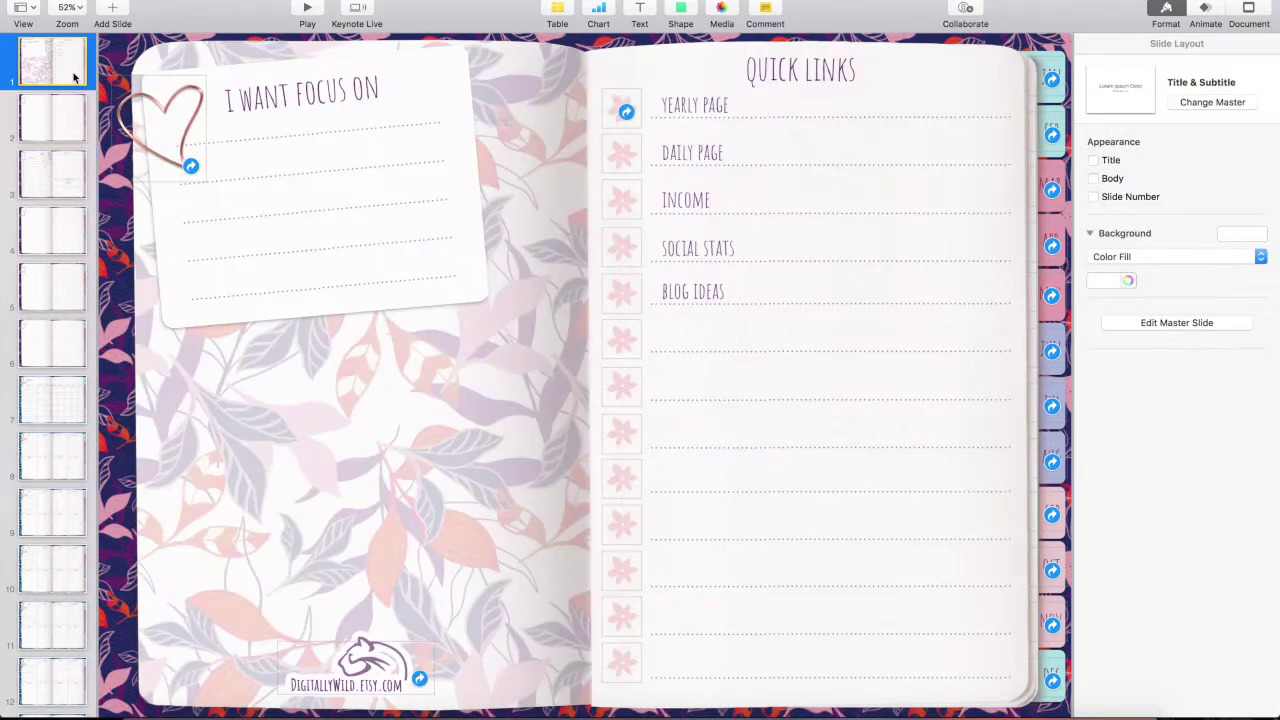
{"action": "left_click", "coordinate": [615, 165]}
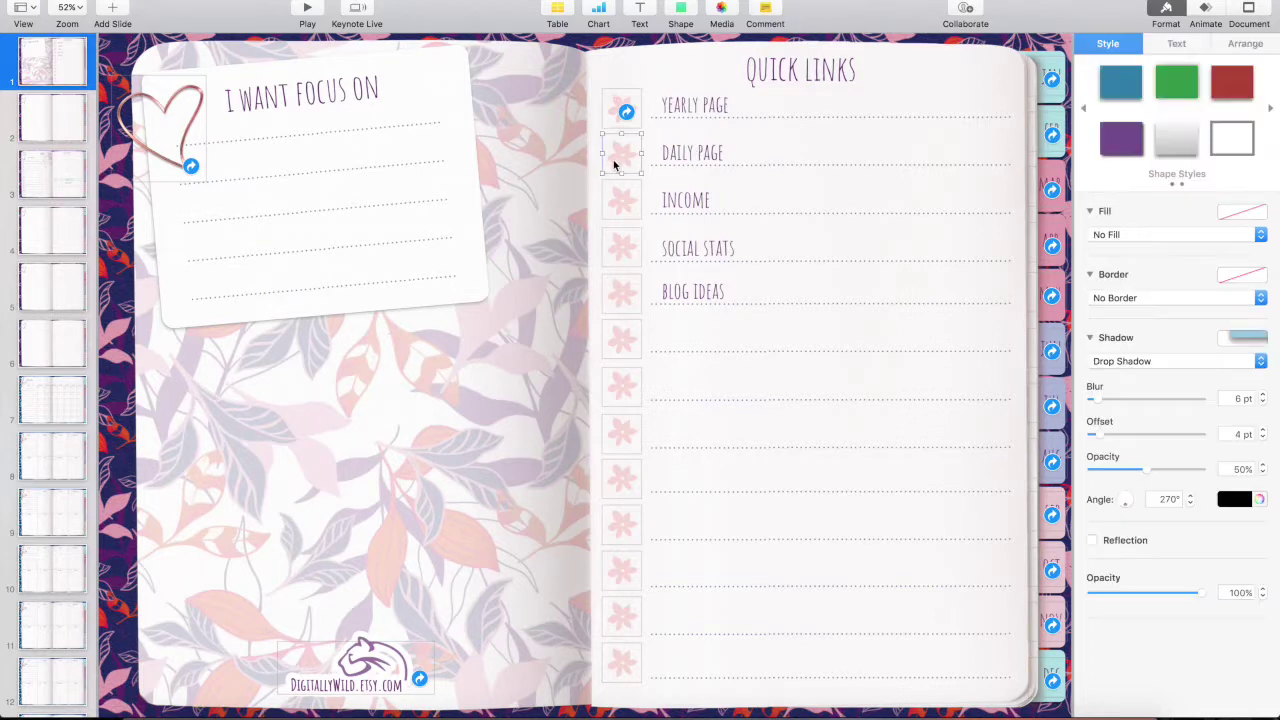
{"action": "right_click", "coordinate": [614, 165]}
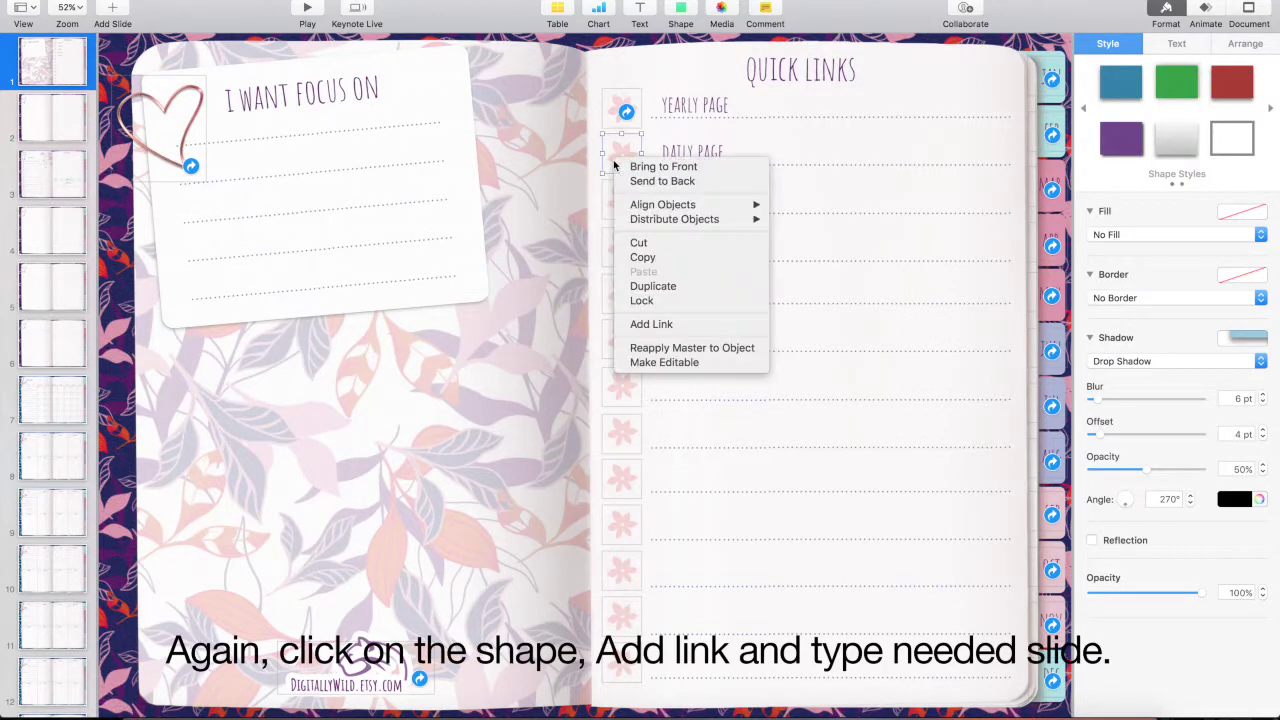
{"action": "left_click", "coordinate": [698, 325]}
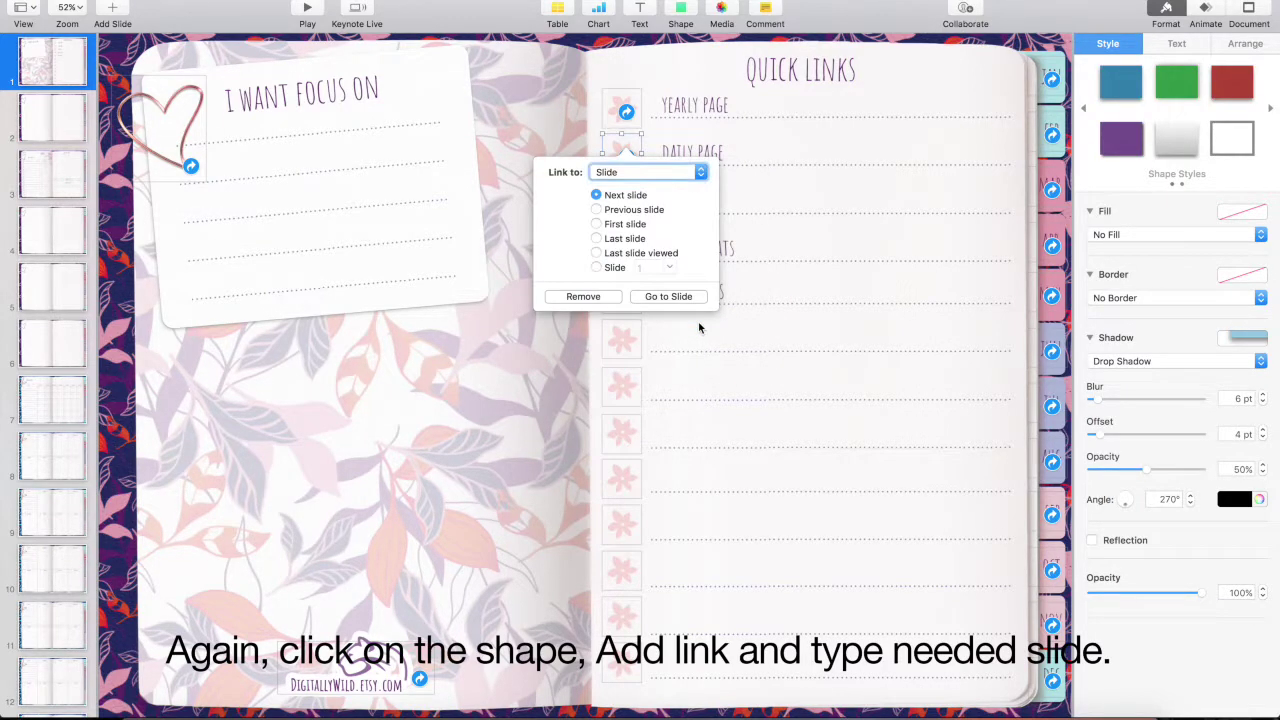
{"action": "left_click", "coordinate": [622, 270]}
{"action": "double_click", "coordinate": [657, 268]}
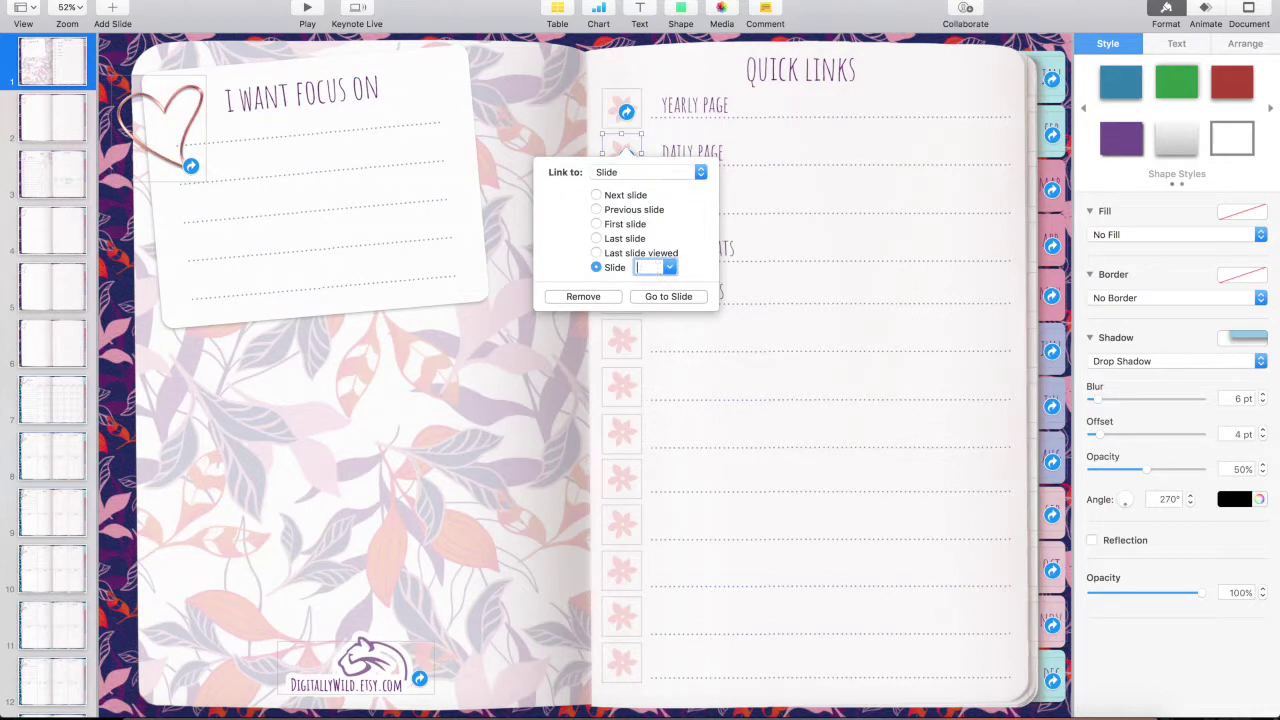
{"action": "type", "text": "3"}
{"action": "left_click", "coordinate": [733, 344]}
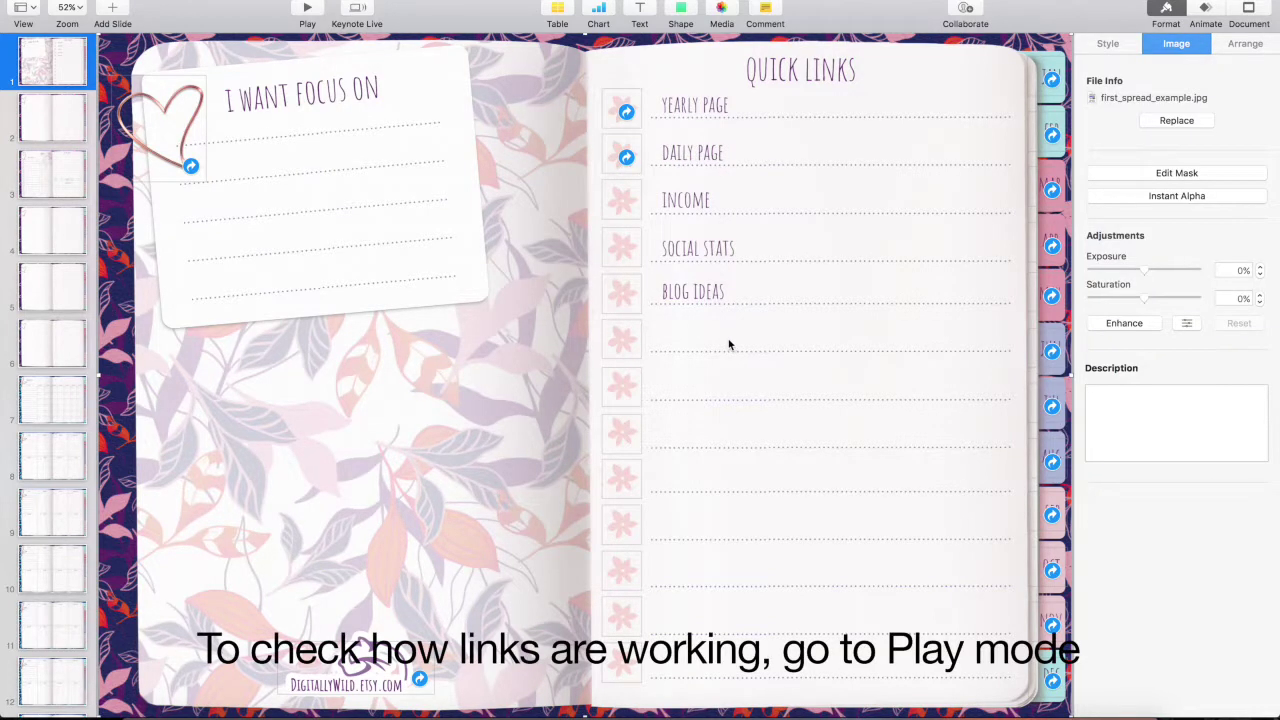
{"action": "left_click", "coordinate": [306, 8]}
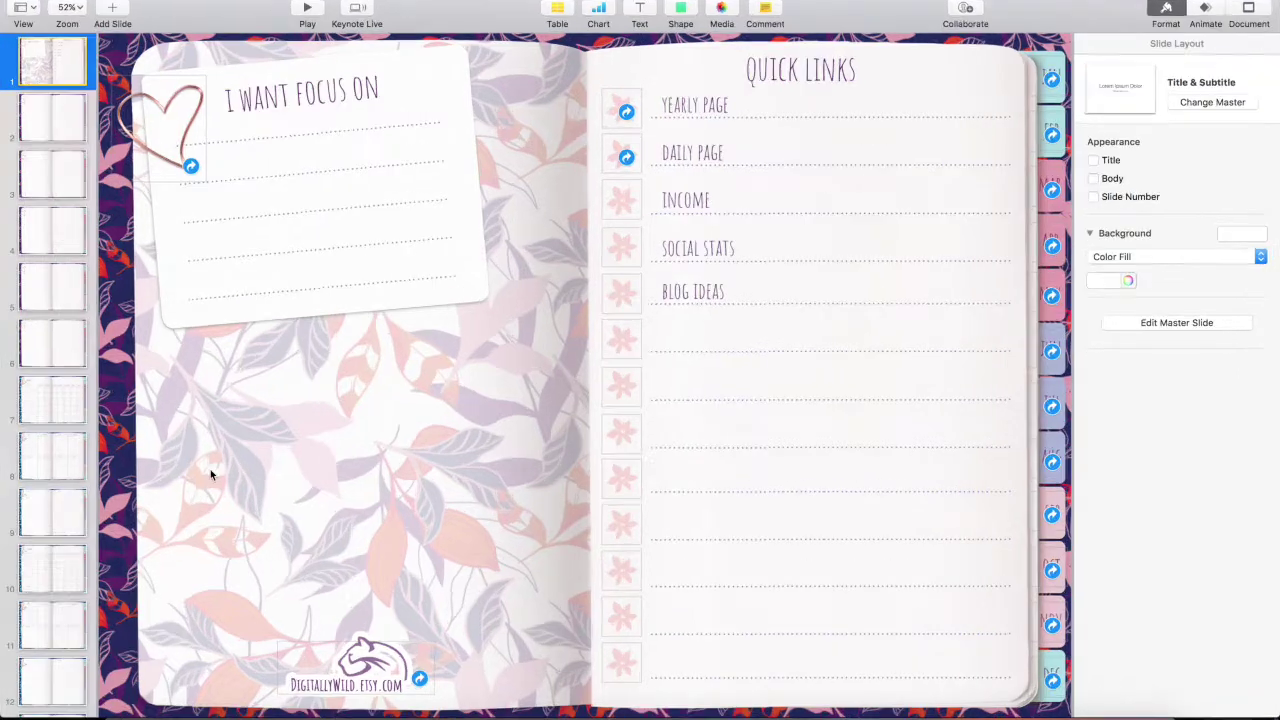
Step: Copy the weekly spread on slide 8 and paste four copies of it directly after it
{"action": "left_click", "coordinate": [68, 466]}
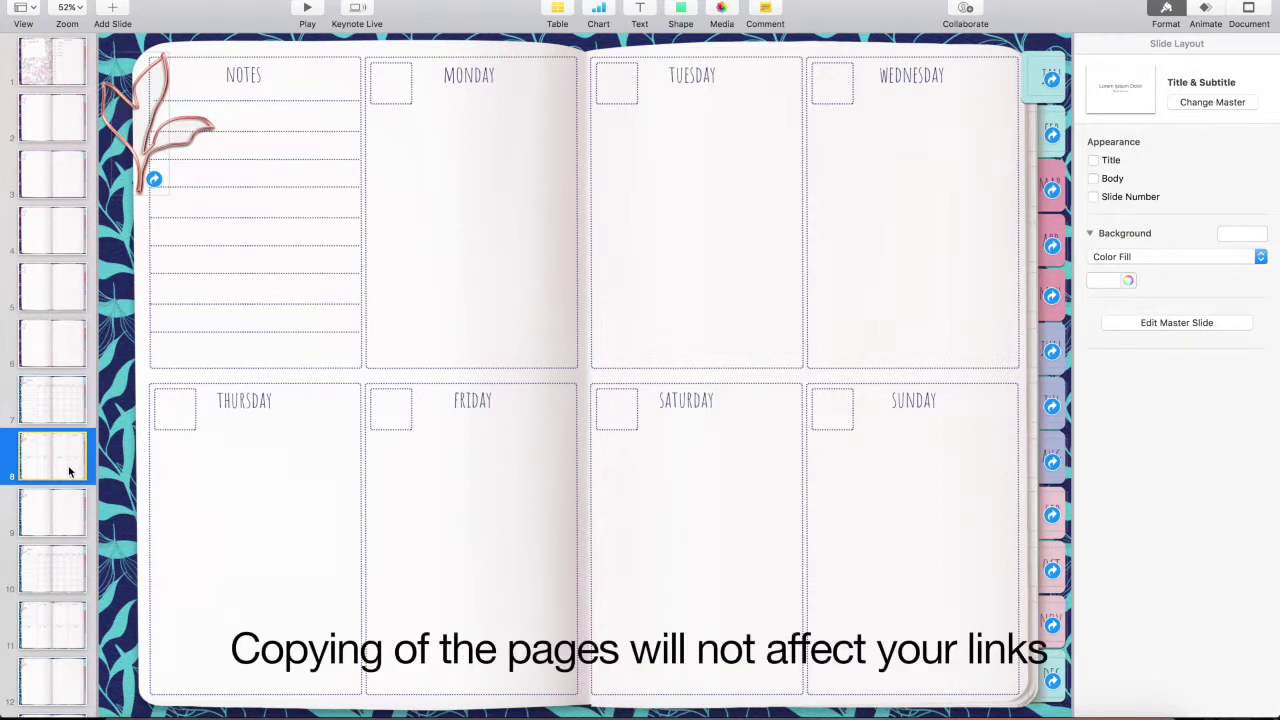
{"action": "key", "text": "Down"}
{"action": "key", "text": "Down"}
{"action": "key", "text": "Down"}
{"action": "key", "text": "Down"}
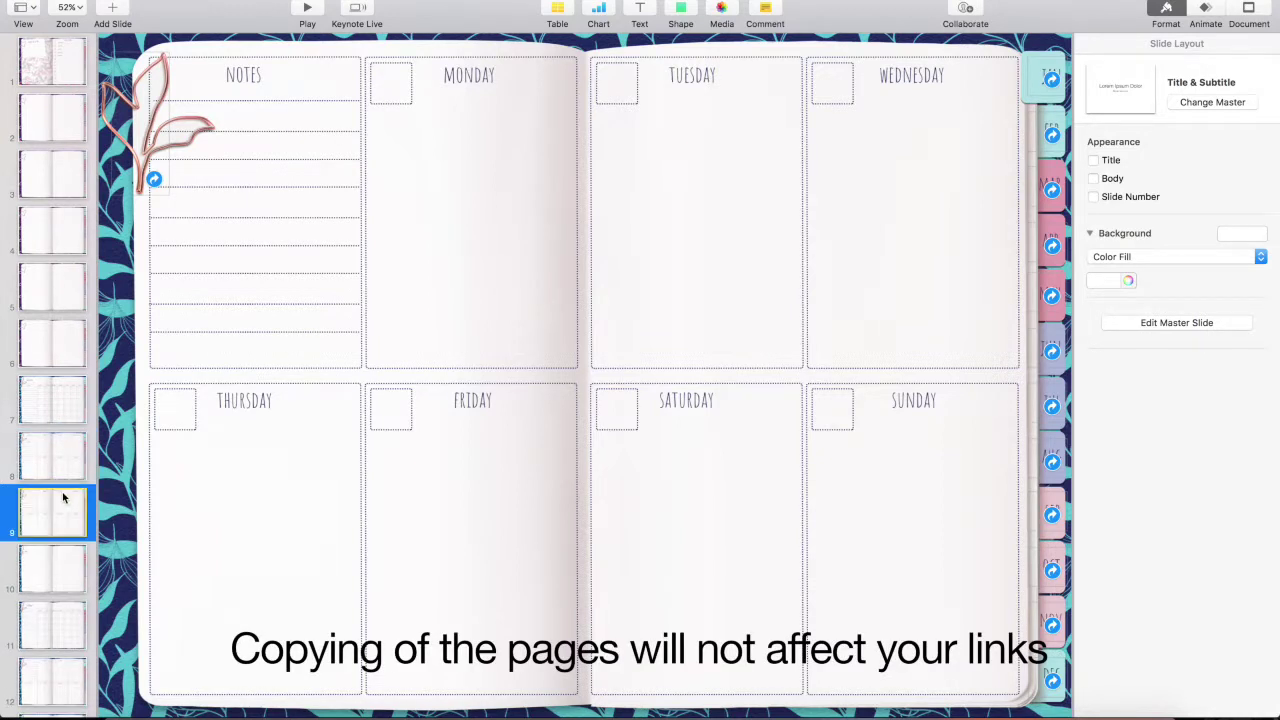
{"action": "key", "text": "Up"}
{"action": "key", "text": "Up"}
{"action": "key", "text": "Up"}
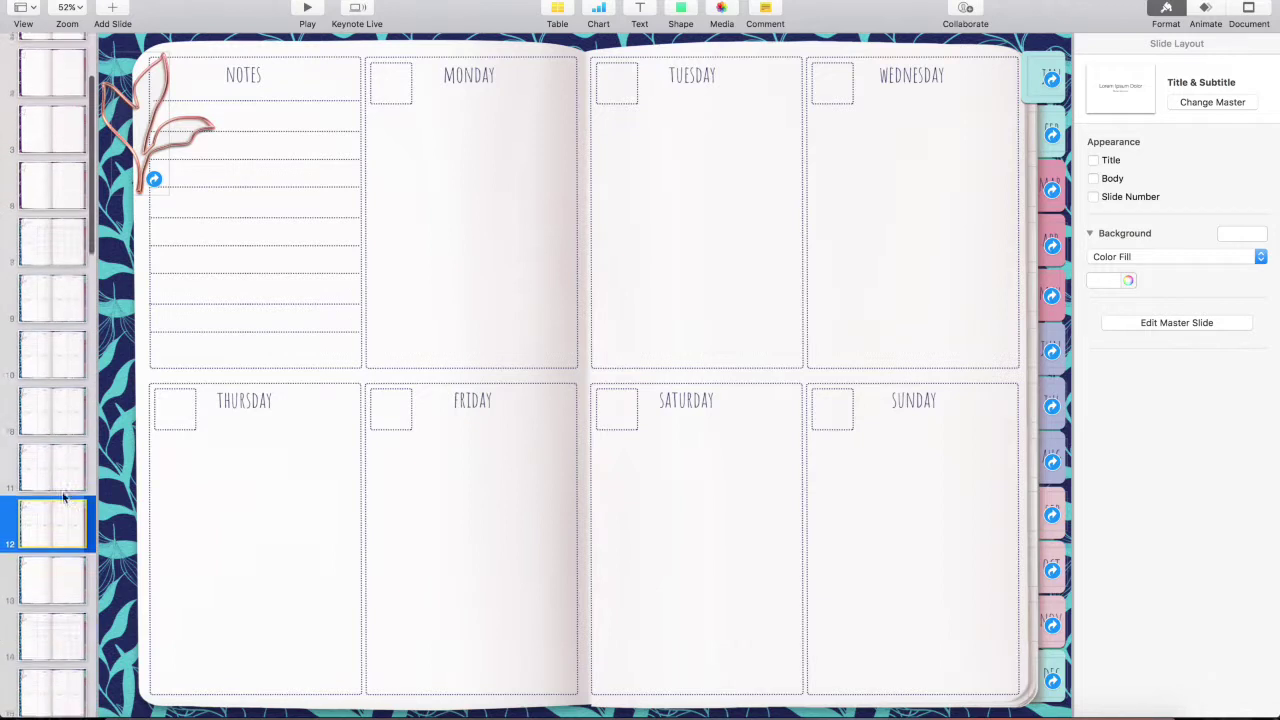
{"action": "scroll", "coordinate": [54, 370], "scroll_direction": "down", "scroll_amount": 4}
{"action": "left_click", "coordinate": [54, 385]}
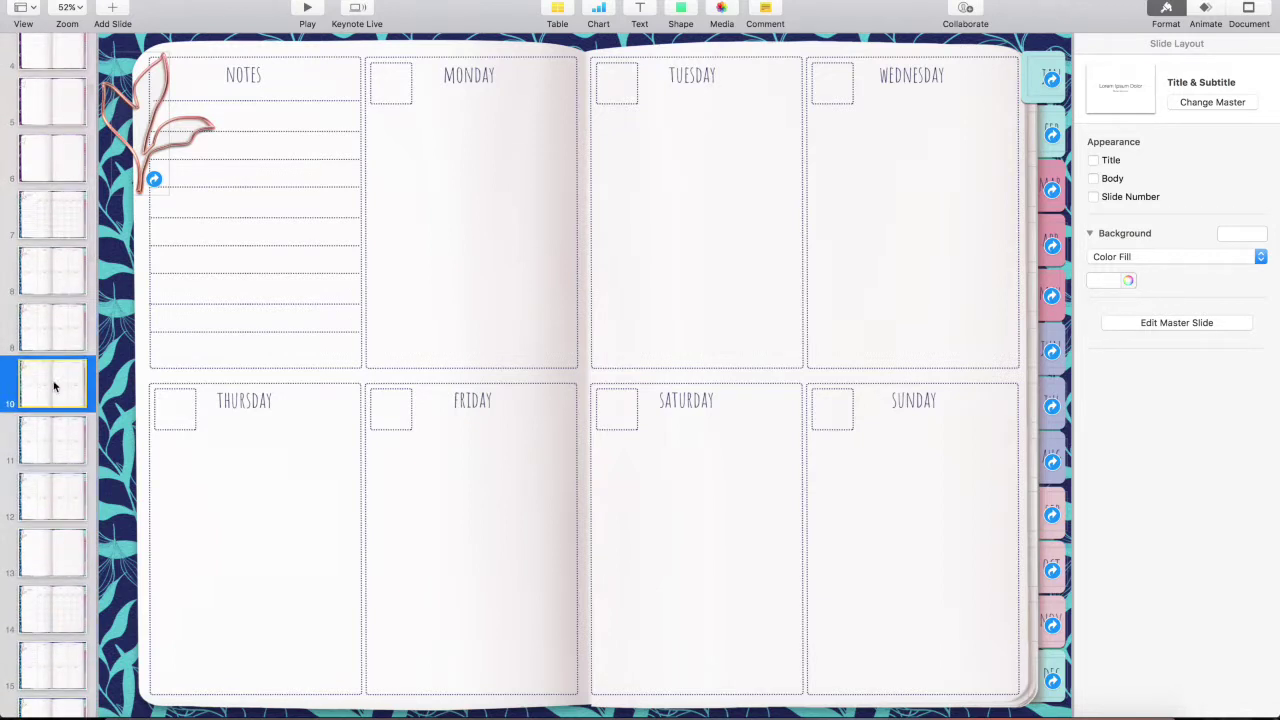
{"action": "left_click", "coordinate": [52, 426]}
{"action": "left_click", "coordinate": [54, 490]}
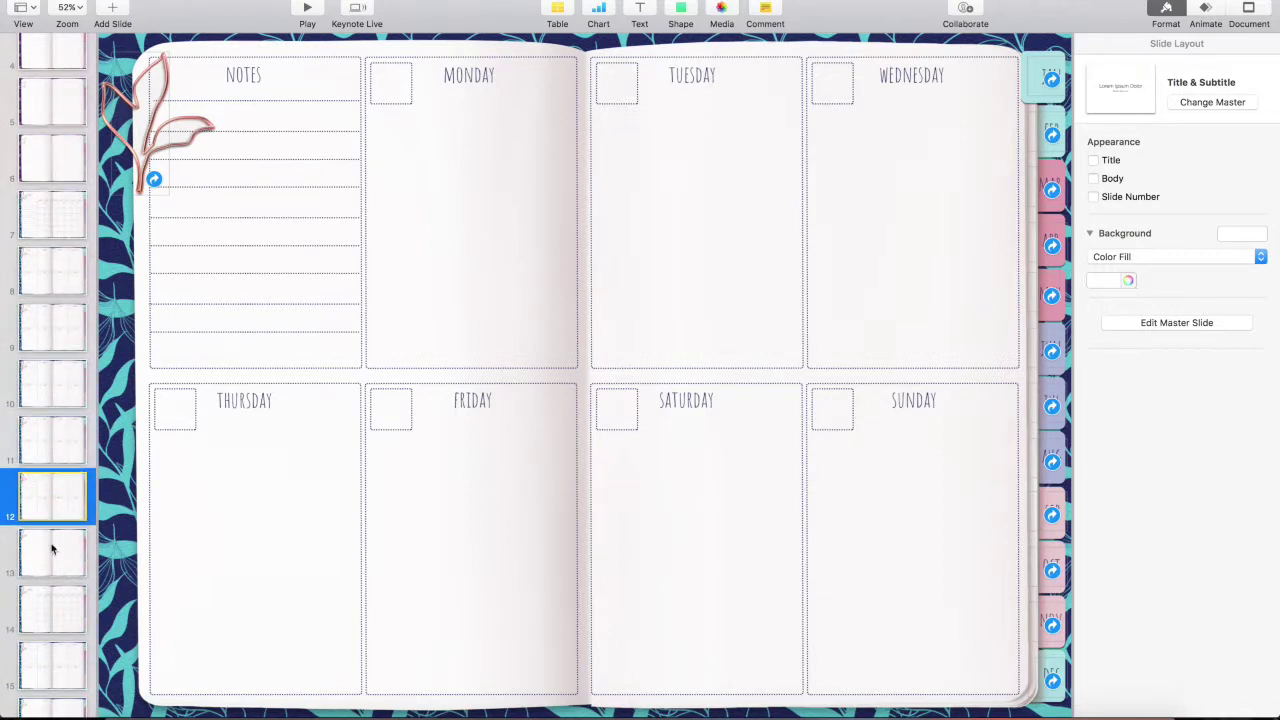
Step: Copy the blank spread on slide 13 and paste three copies of it directly after it
{"action": "left_click", "coordinate": [52, 548]}
{"action": "scroll", "coordinate": [52, 548], "scroll_direction": "down", "scroll_amount": 3}
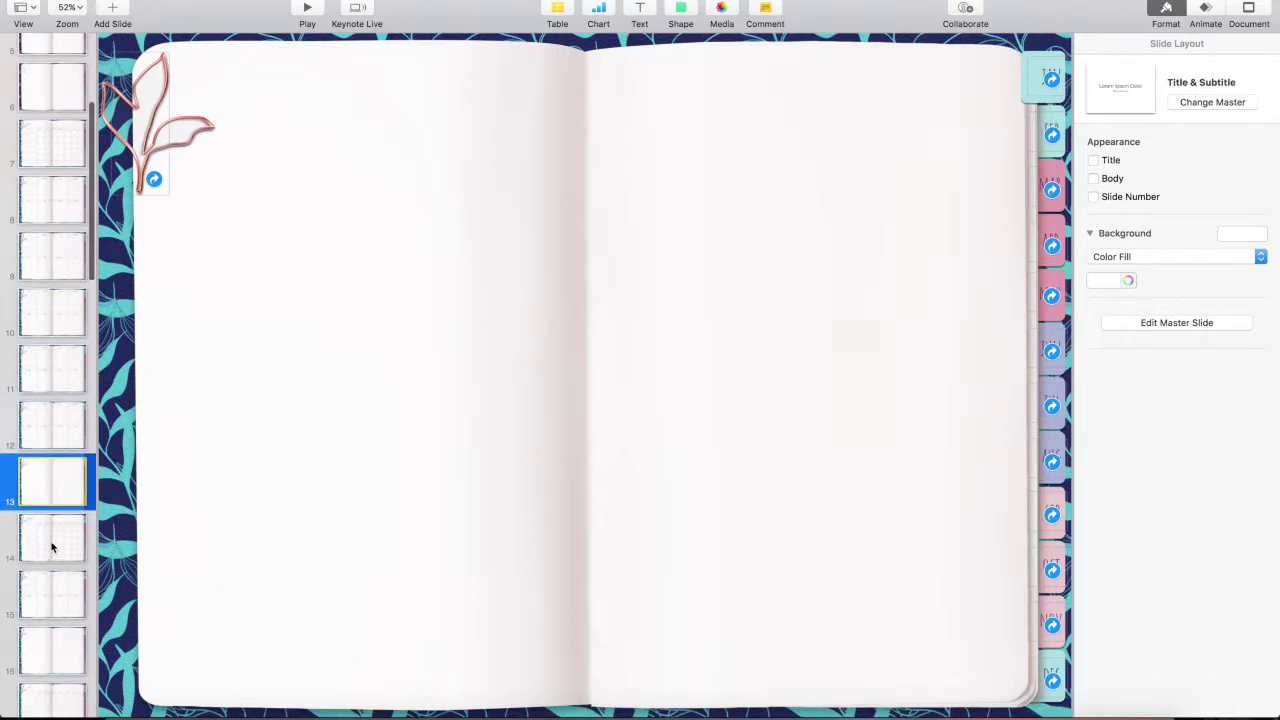
{"action": "key", "text": "Down"}
{"action": "key", "text": "Down"}
{"action": "key", "text": "Down"}
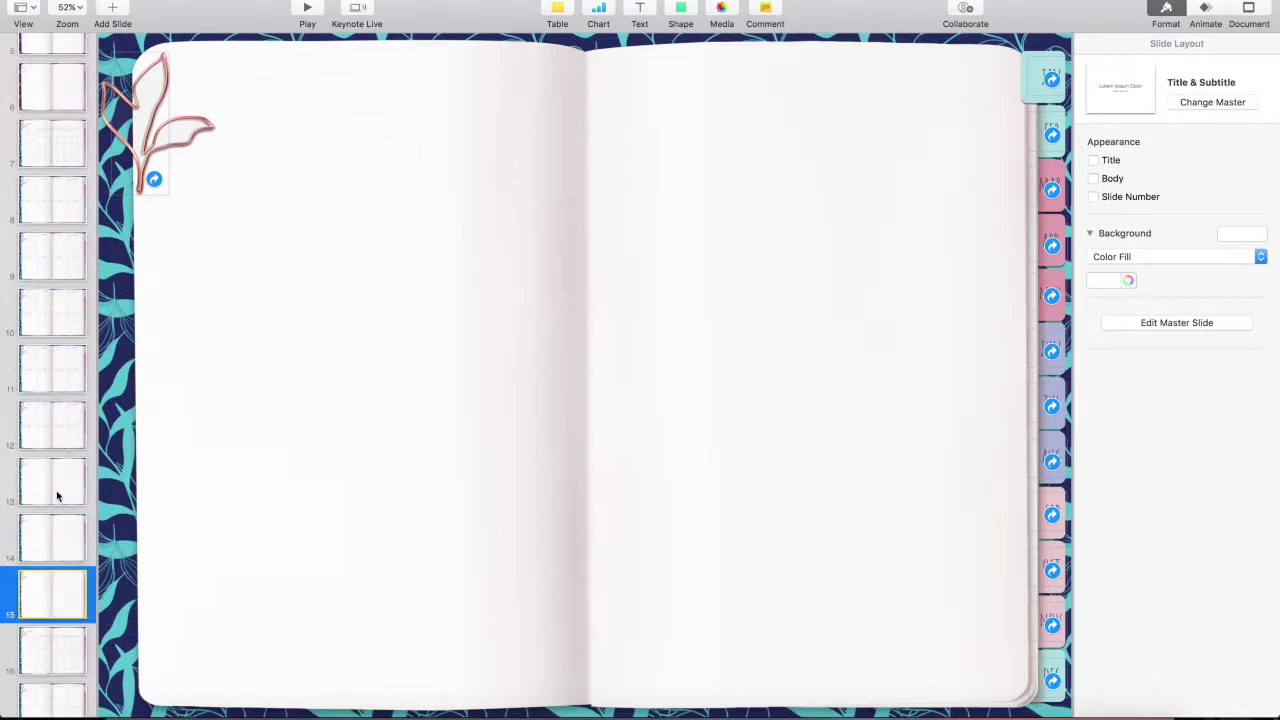
{"action": "scroll", "coordinate": [56, 490], "scroll_direction": "down", "scroll_amount": 5}
{"action": "left_click", "coordinate": [51, 297]}
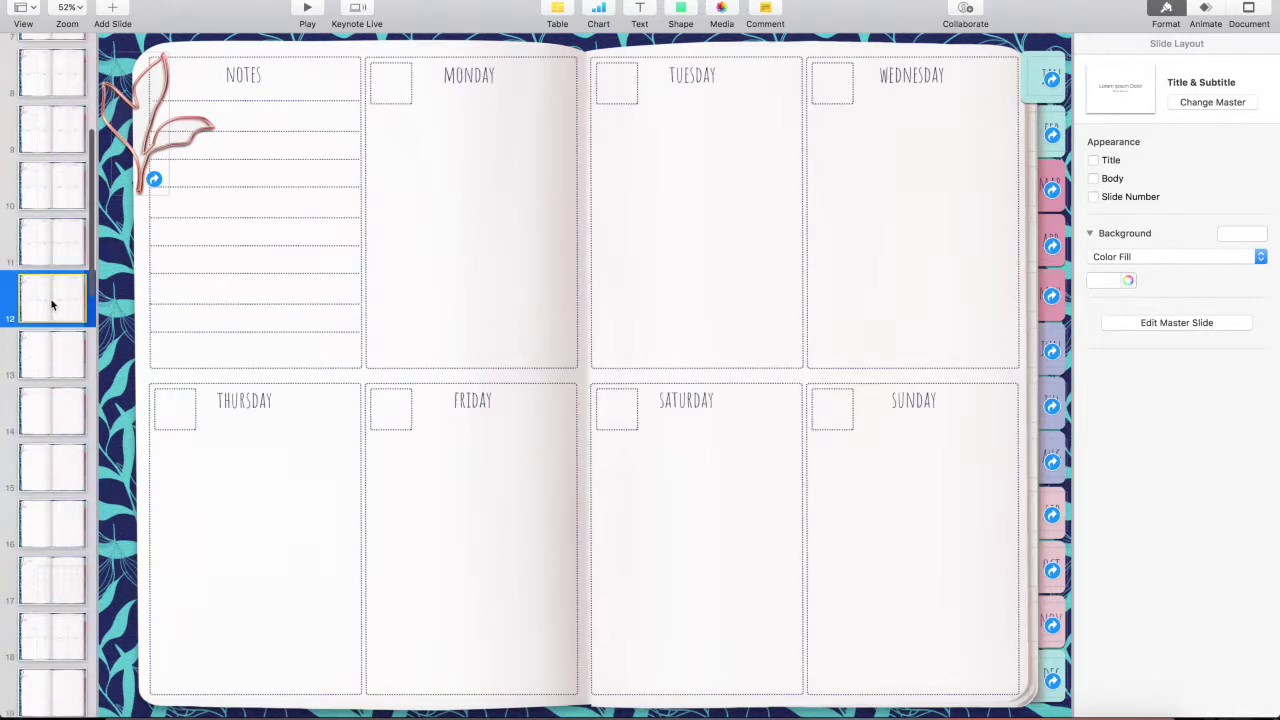
{"action": "scroll", "coordinate": [60, 75], "scroll_direction": "up", "scroll_amount": 10}
Step: Export the presentation as a PDF named design_your_2019_planner_digitallywild to the custom_planner folder, keeping the default export settings with Good image quality
{"action": "left_click", "coordinate": [60, 71]}
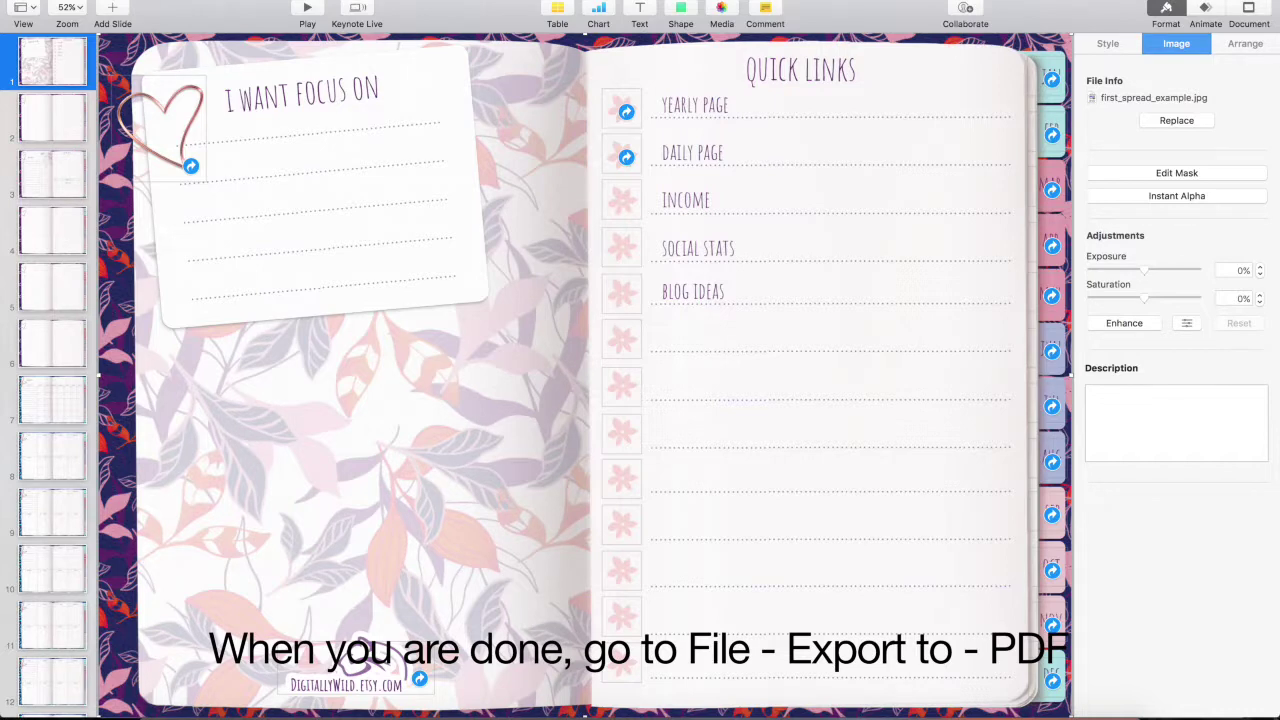
{"action": "left_click", "coordinate": [105, 1]}
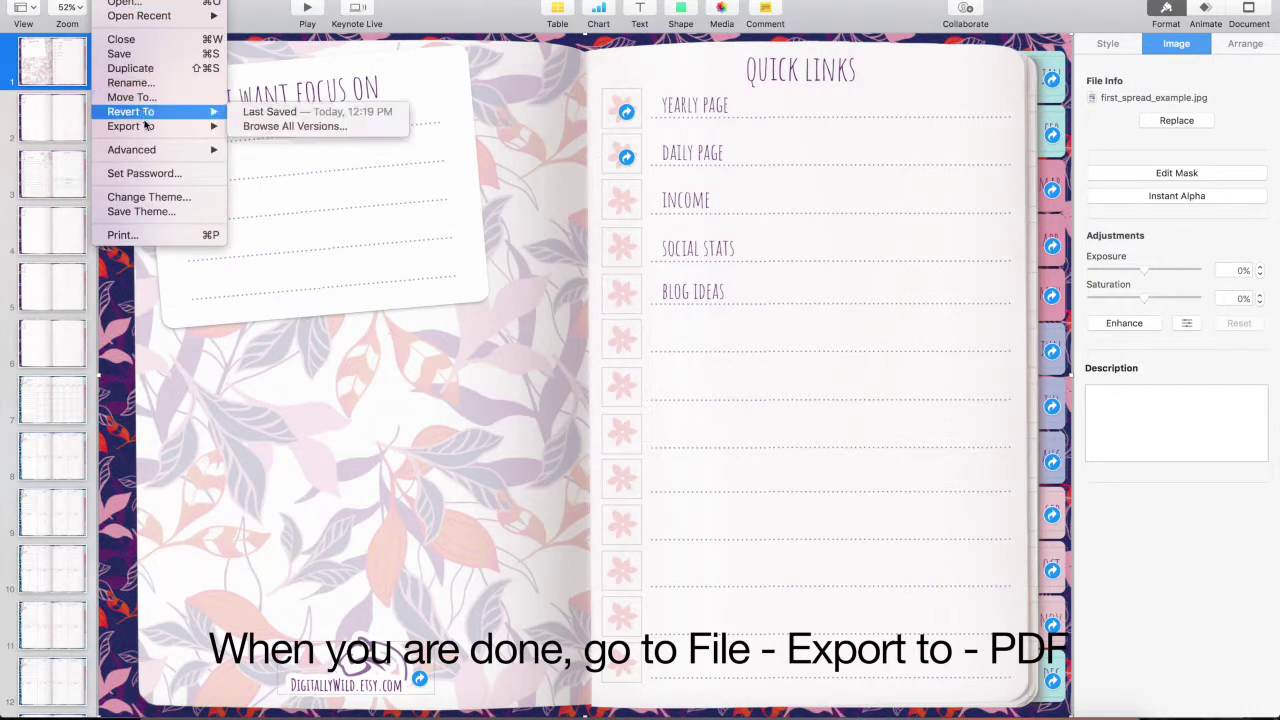
{"action": "mouse_move", "coordinate": [148, 128]}
{"action": "left_click", "coordinate": [254, 126]}
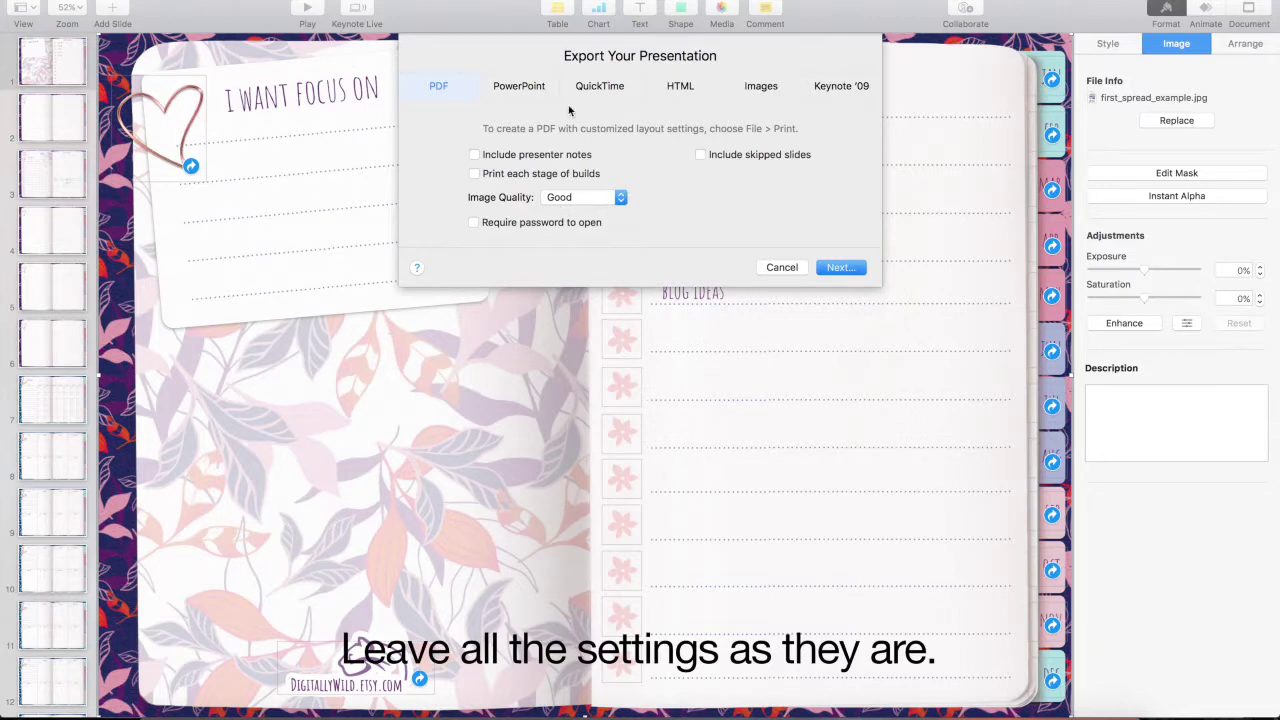
{"action": "left_click", "coordinate": [835, 267]}
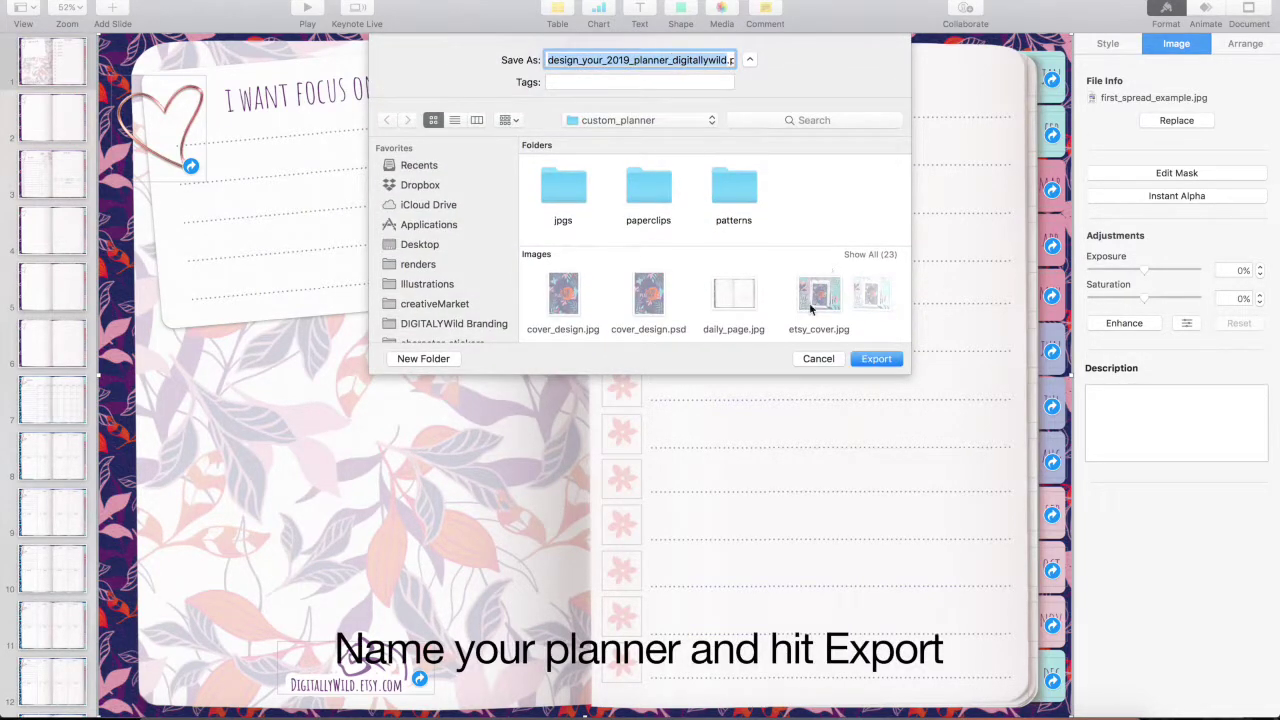
{"action": "left_click", "coordinate": [876, 359]}
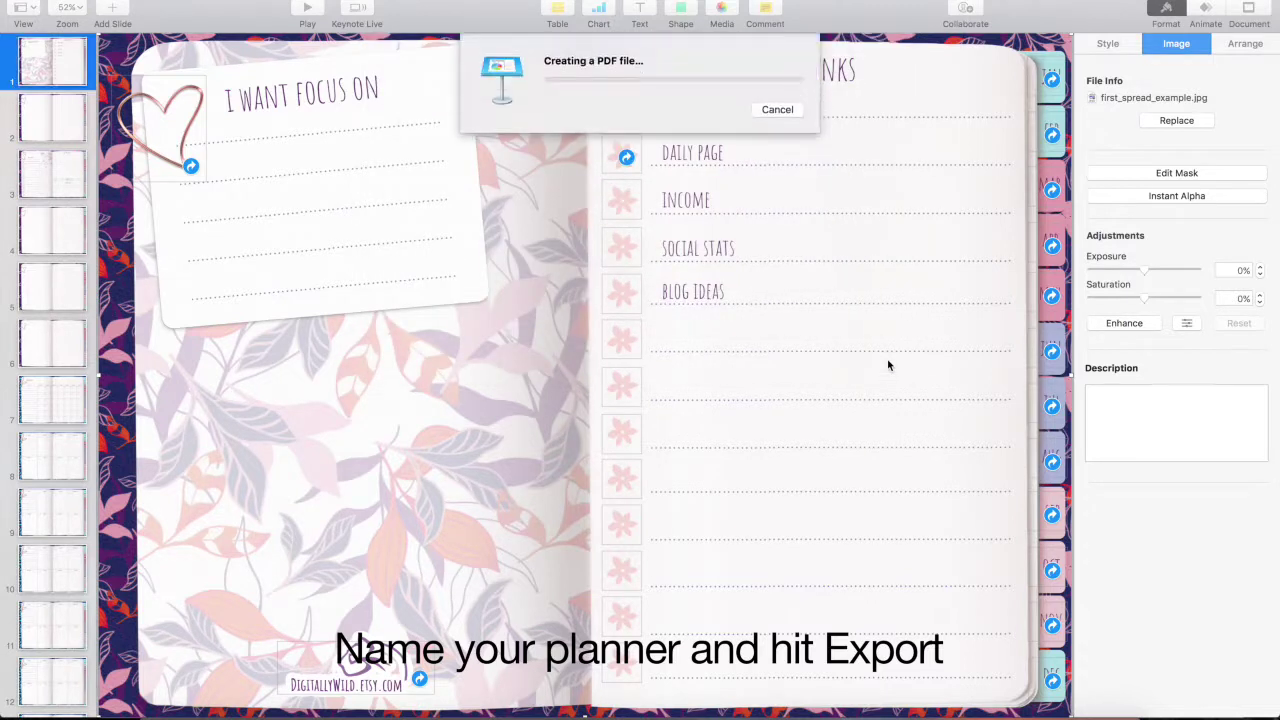